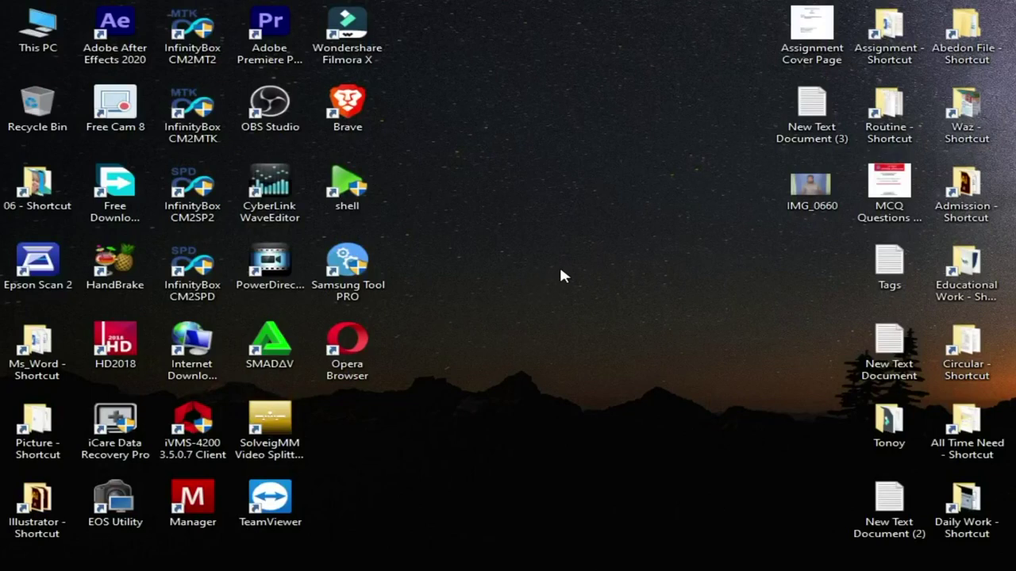
# Step: Refresh the desktop and keep EPSON L380 Series(USB) as the Epson Scan 2 scanner
pyautogui.rightClick(603, 208)
pyautogui.click(601, 145)
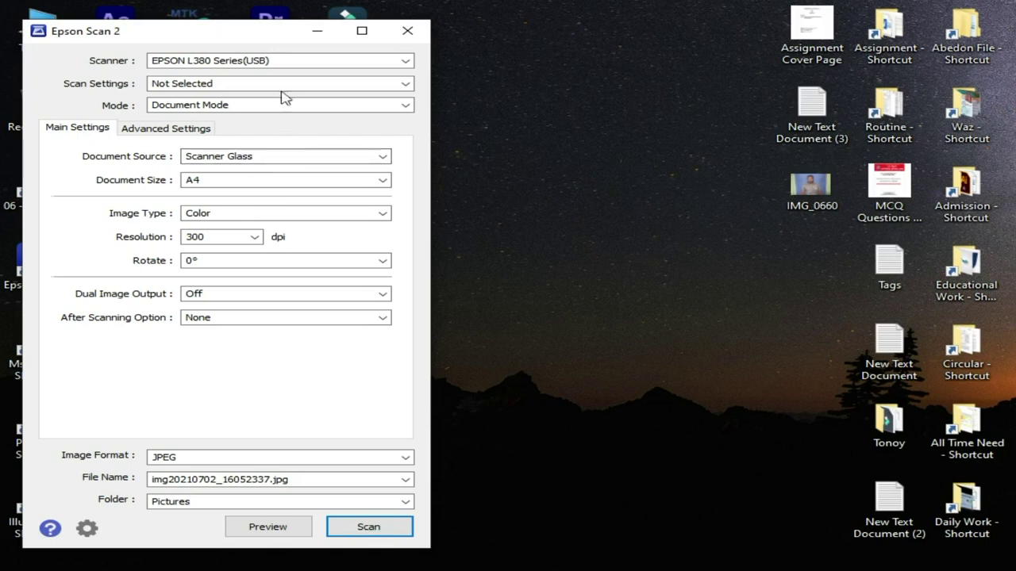
pyautogui.click(309, 64)
pyautogui.click(270, 68)
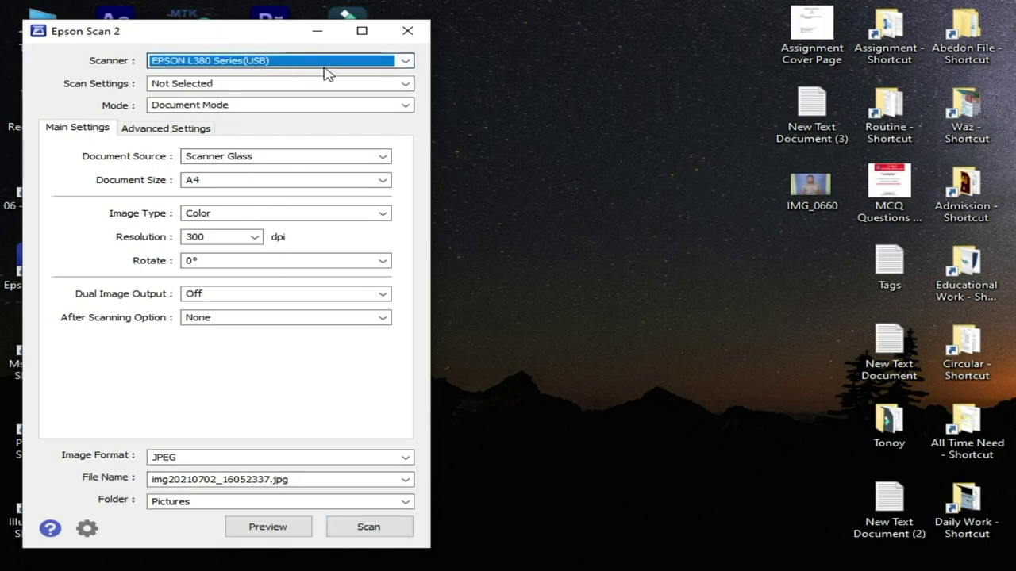
pyautogui.click(325, 69)
pyautogui.click(322, 73)
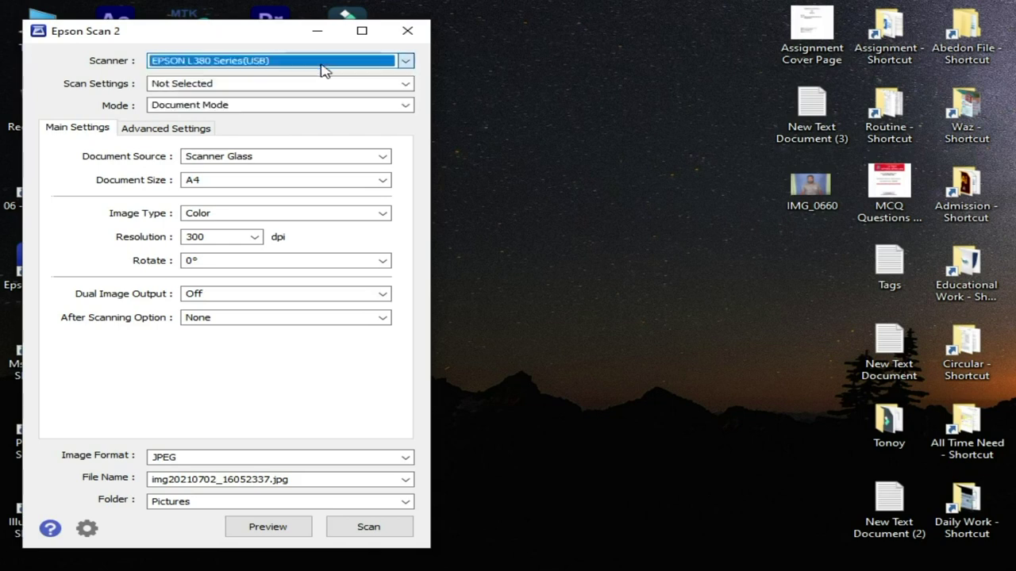
pyautogui.click(290, 73)
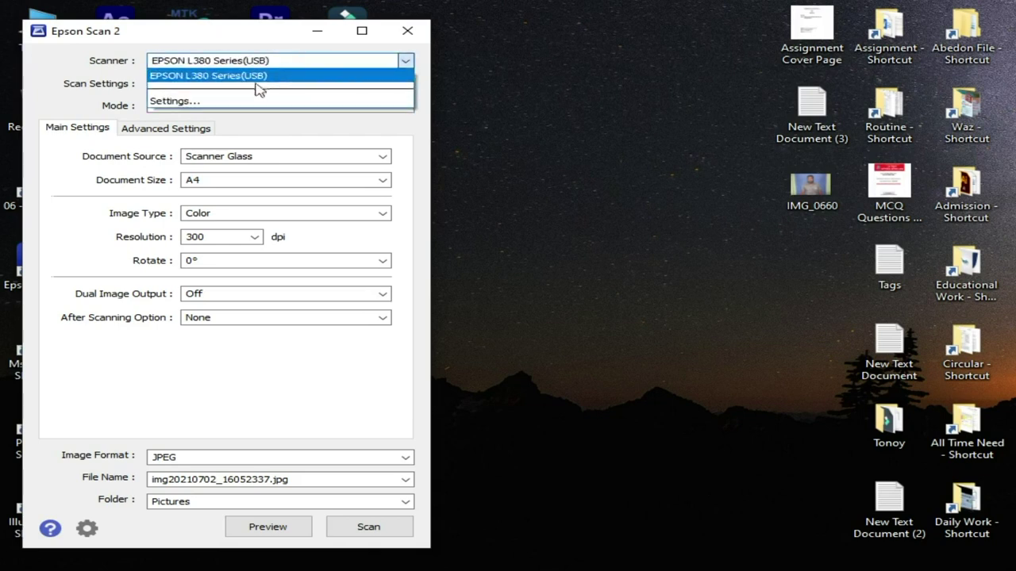
pyautogui.click(56, 67)
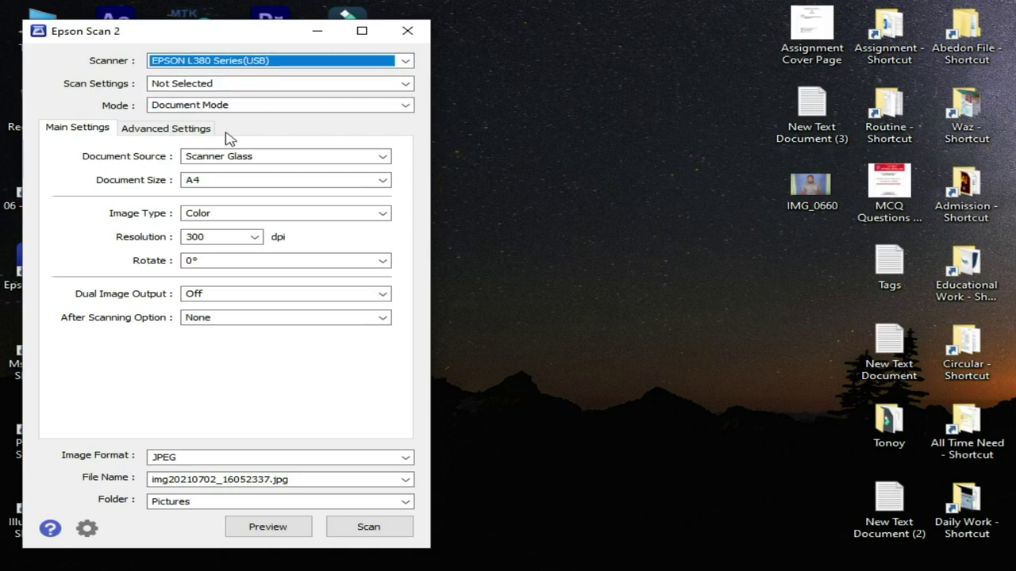
# Step: Keep Scanner Glass as source, A4 as document size and Color as image type
pyautogui.click(304, 164)
pyautogui.click(303, 164)
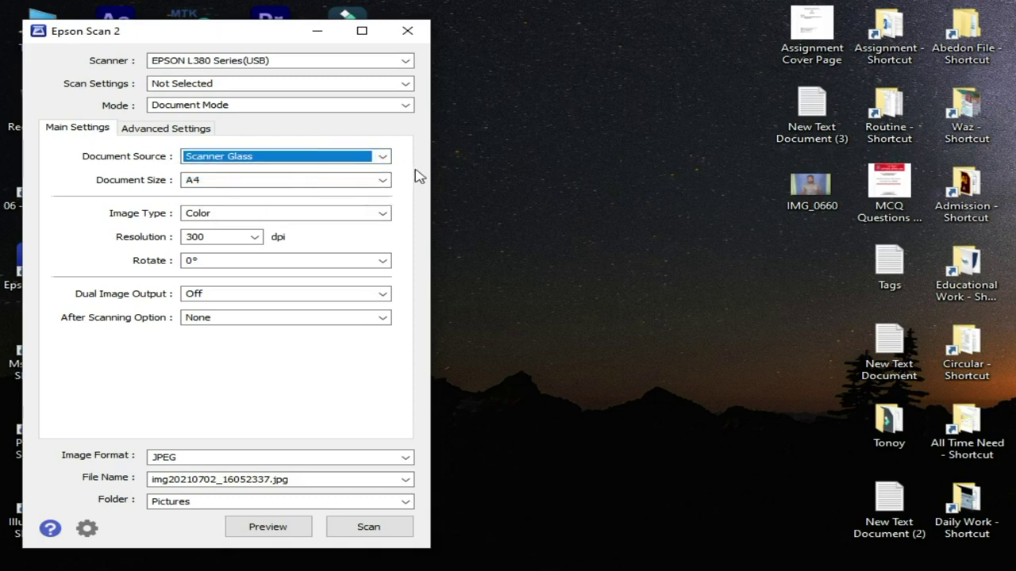
pyautogui.click(234, 182)
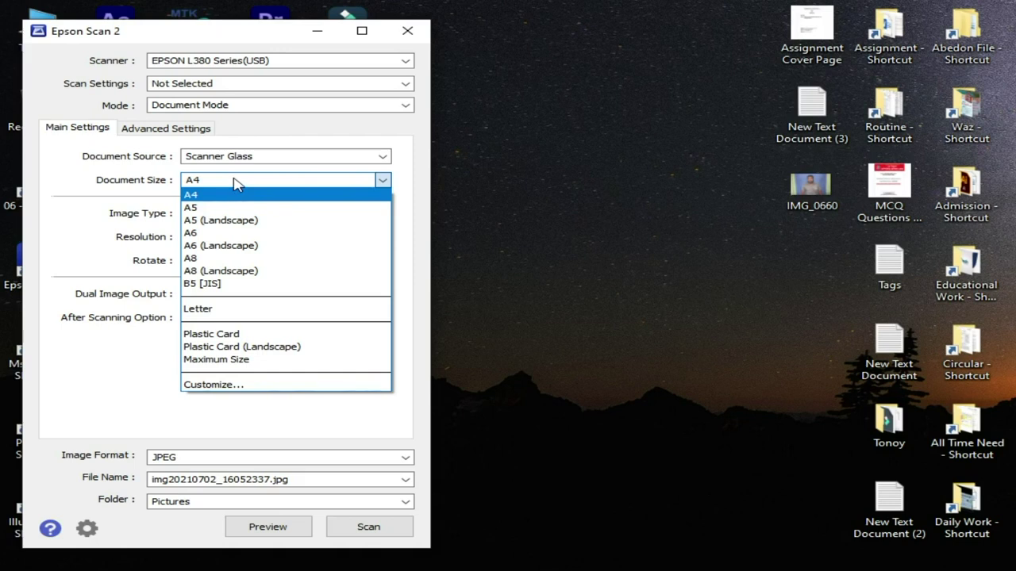
pyautogui.click(95, 231)
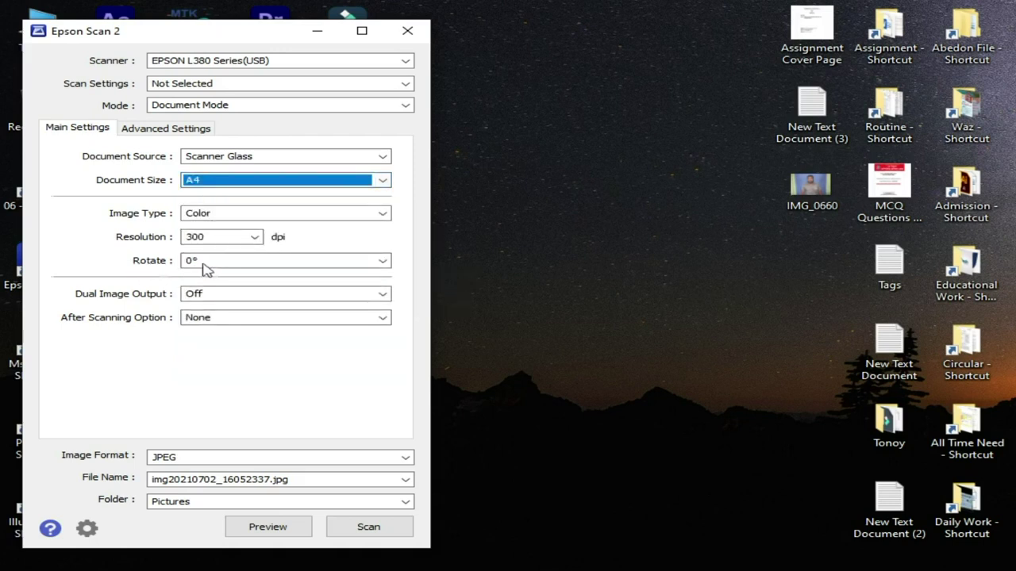
pyautogui.click(222, 217)
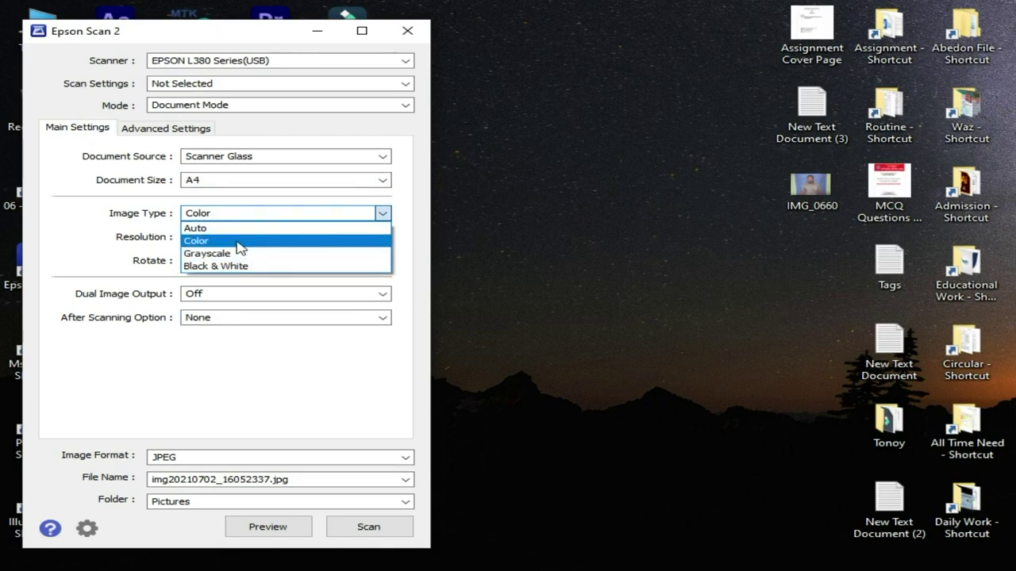
pyautogui.click(237, 242)
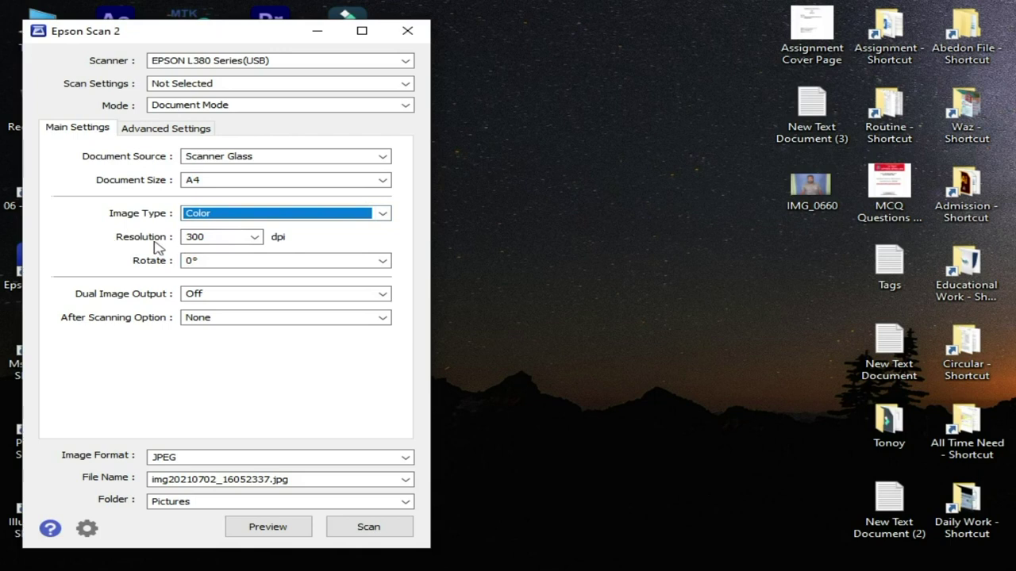
pyautogui.press('Tab')
pyautogui.write('30')
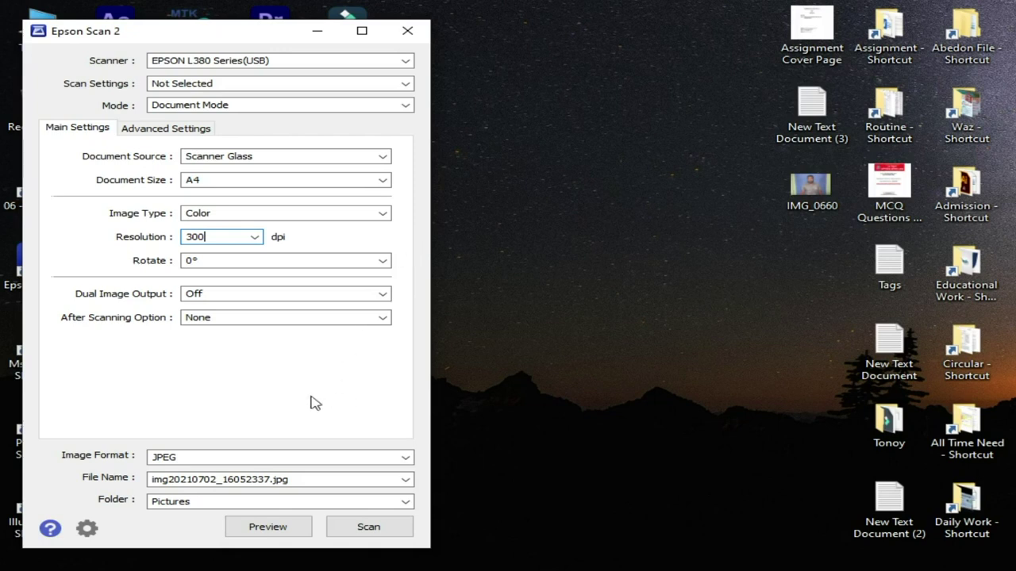
pyautogui.click(300, 457)
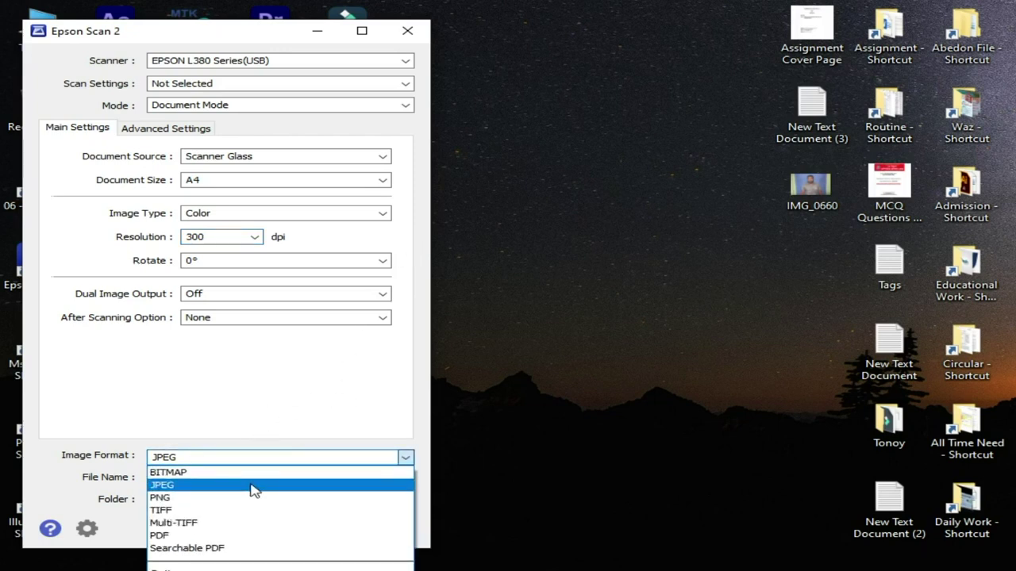
pyautogui.click(251, 485)
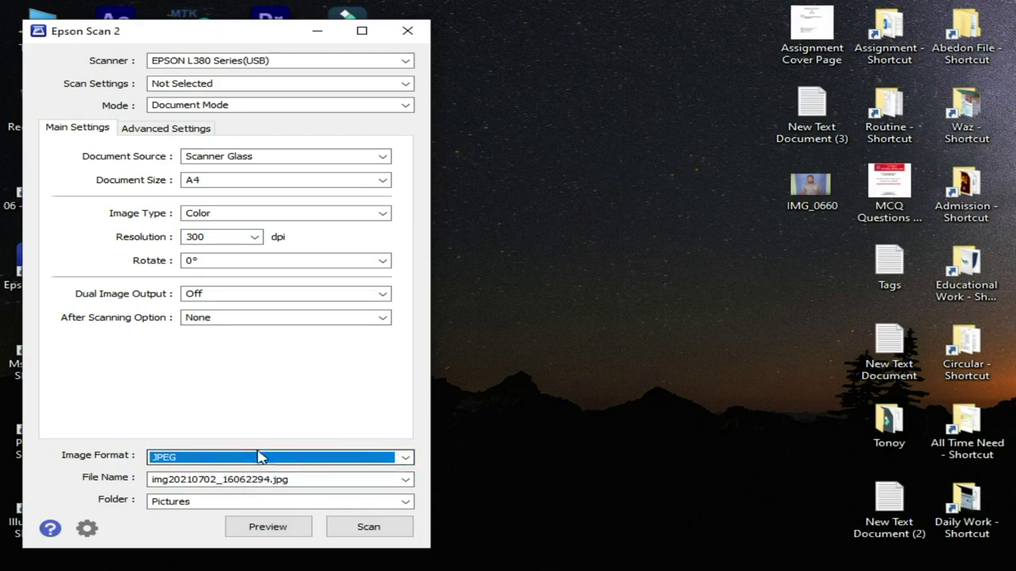
pyautogui.click(229, 501)
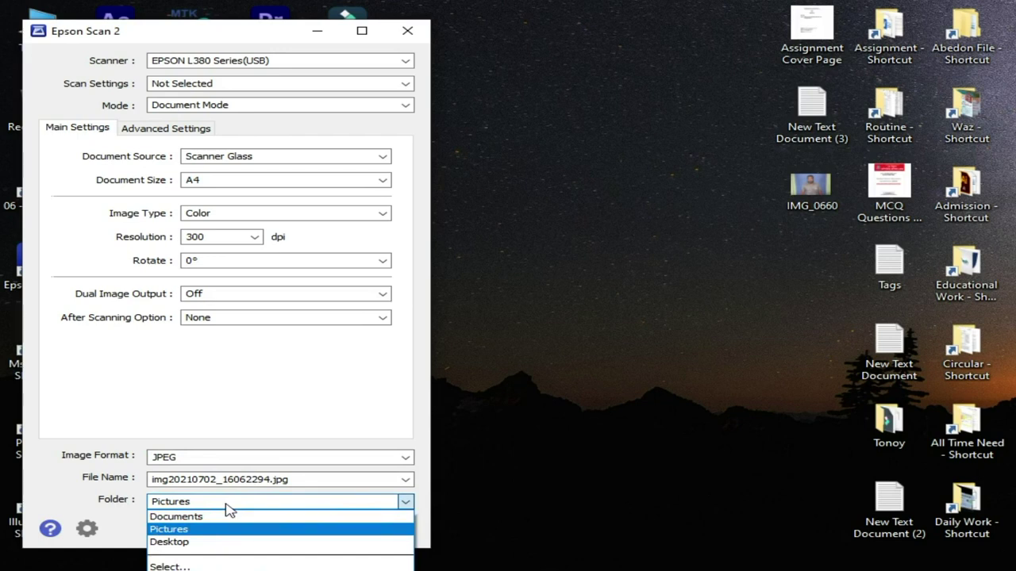
pyautogui.click(226, 505)
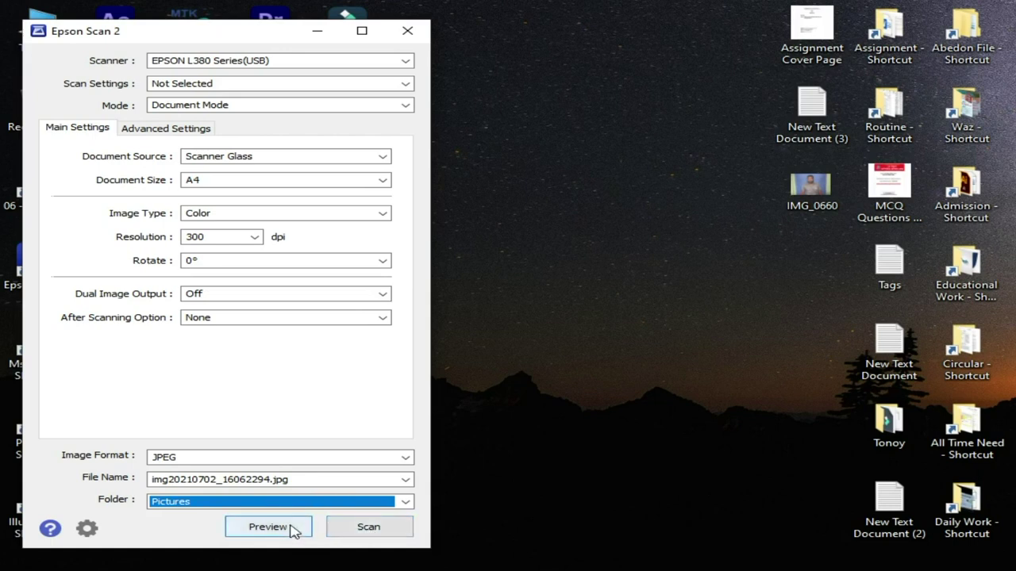
# Step: Scan the ID card front from the glass to a JPEG in Pictures
pyautogui.click(367, 528)
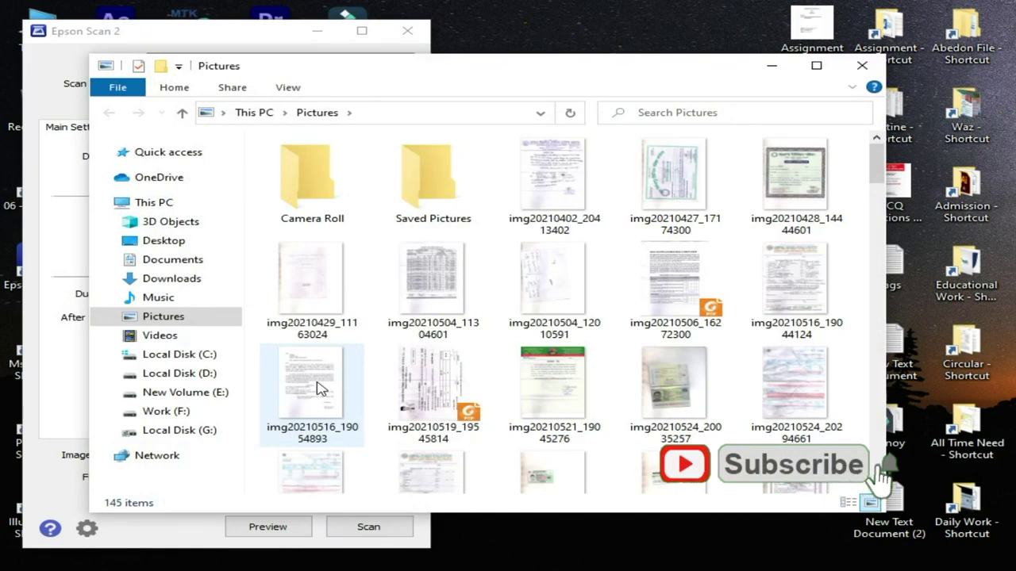
# Step: Scan the card's other side, close Epson Scan 2, and scroll to the end of Pictures
pyautogui.click(366, 527)
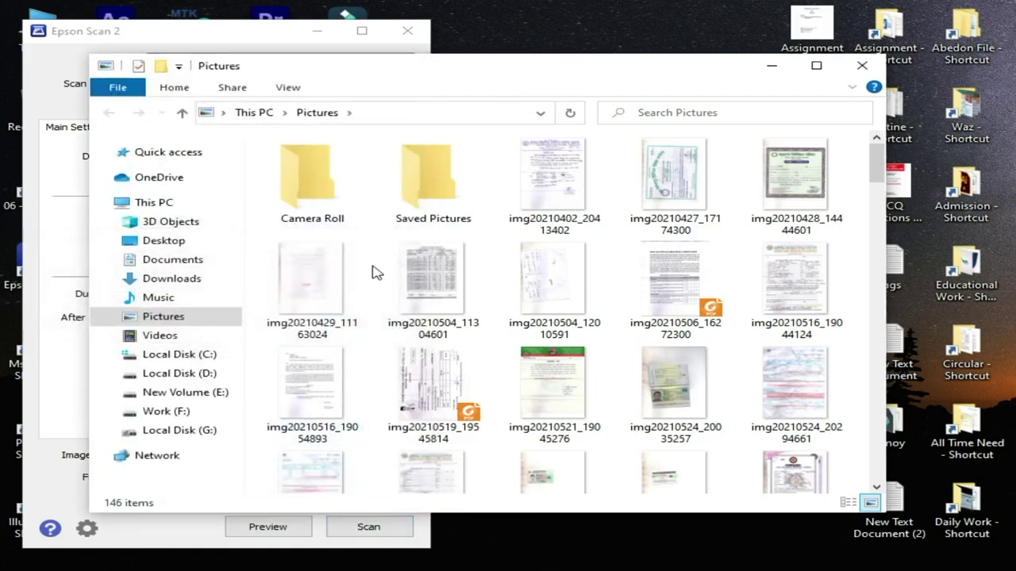
pyautogui.click(426, 36)
pyautogui.moveTo(501, 71); pyautogui.dragTo(478, 64)
pyautogui.scroll(-3, 595, 277)
pyautogui.scroll(-5, 766, 290)
pyautogui.moveTo(853, 330); pyautogui.dragTo(851, 476)
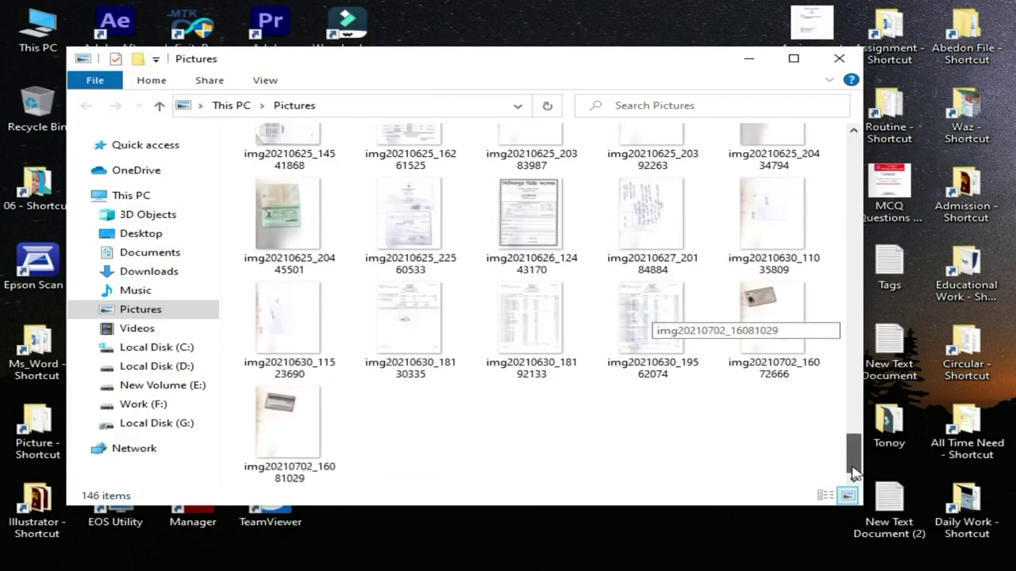
# Step: Select img20210702_16072666 and img20210702_16081029 and drag them toward Photoshop
pyautogui.click(755, 314)
pyautogui.keyDown('ctrl'); pyautogui.click(337, 432); pyautogui.keyUp('ctrl')
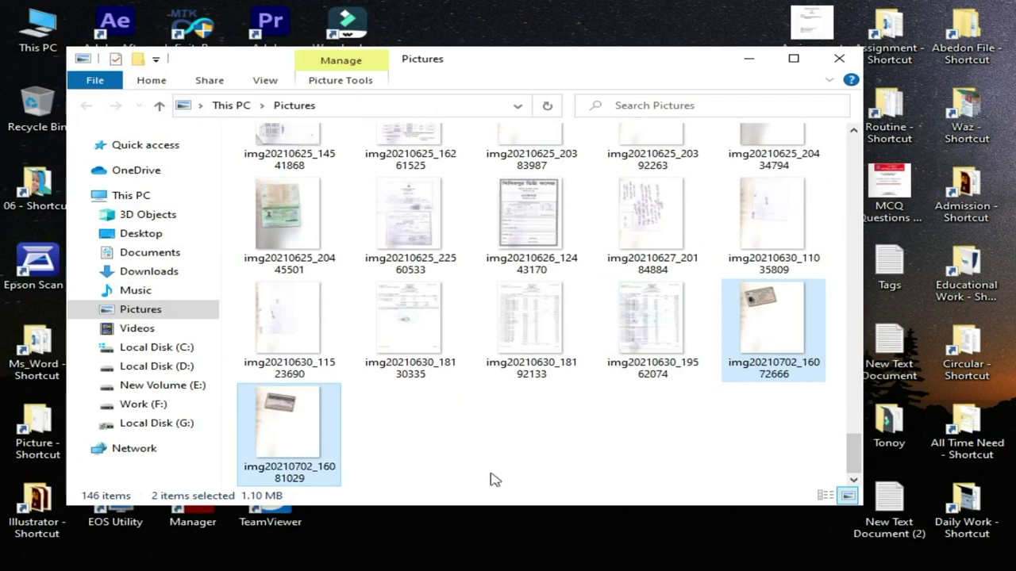
pyautogui.press('Return')
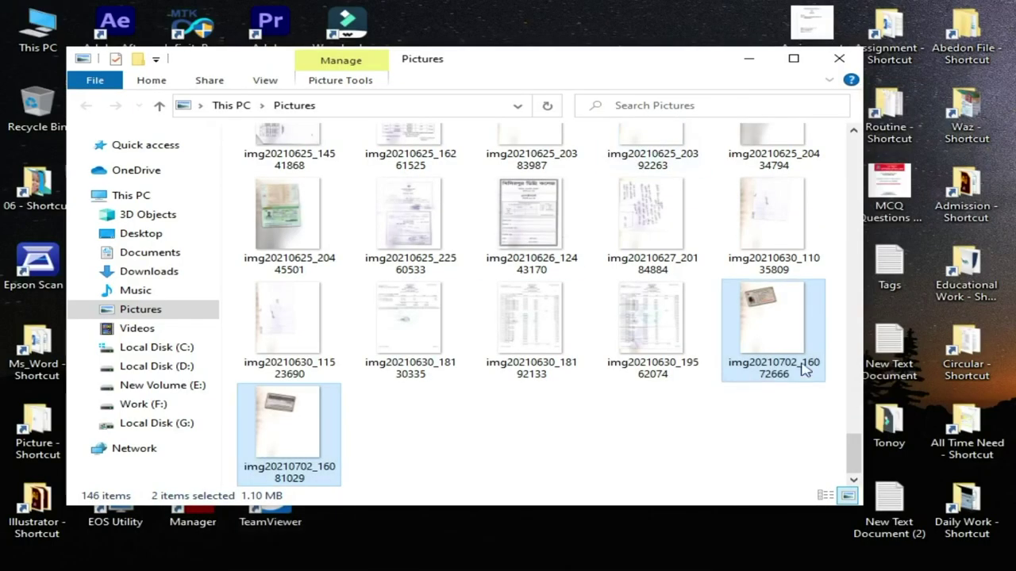
pyautogui.moveTo(781, 334); pyautogui.dragTo(435, 565)
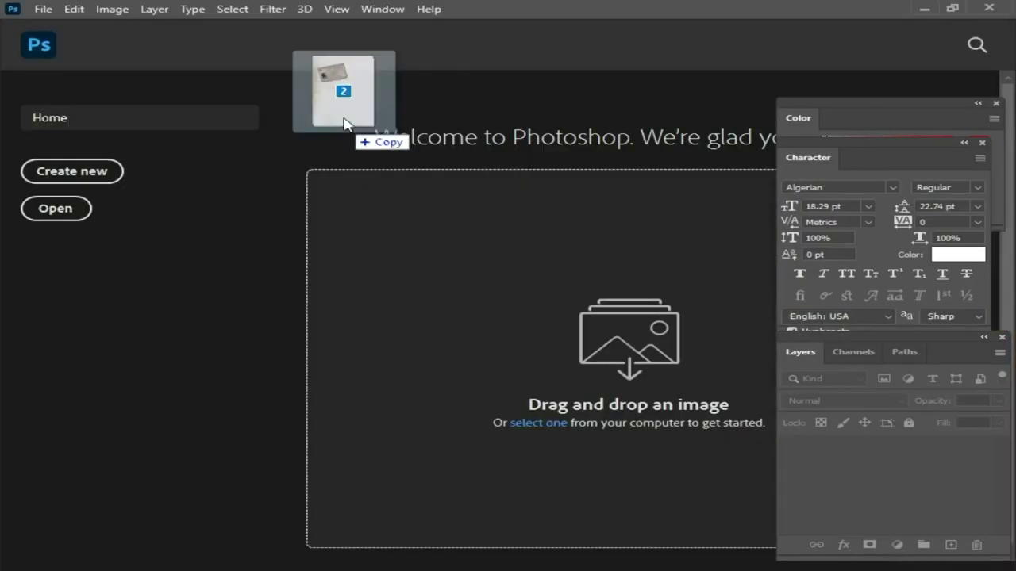
# Step: Open both card scans in Photoshop and zoom around the card-back image
pyautogui.moveTo(435, 565)
pyautogui.mouseDown()
pyautogui.moveTo(406, 173)
pyautogui.moveTo(377, 159)
pyautogui.mouseUp()
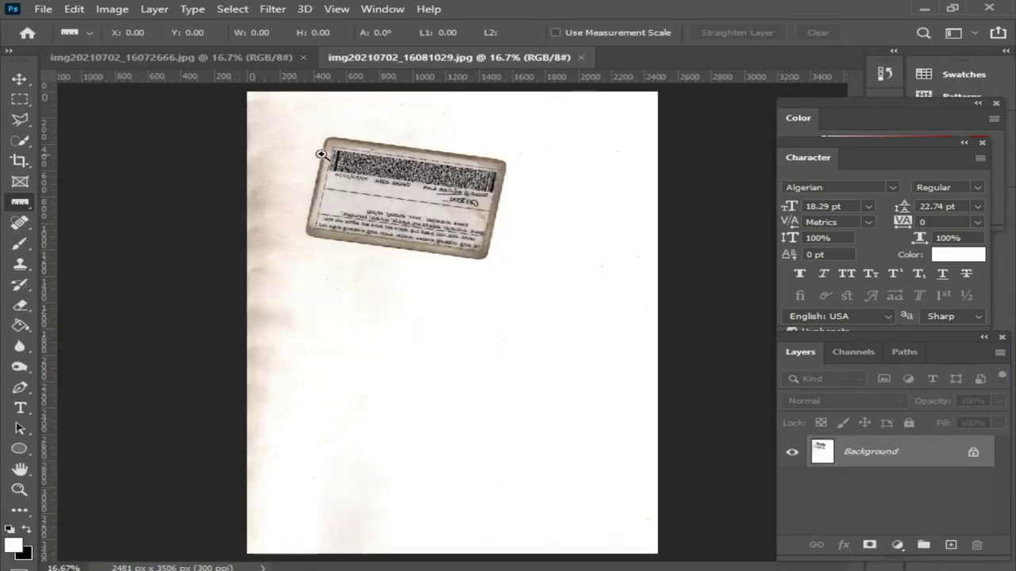
pyautogui.moveTo(283, 118); pyautogui.dragTo(547, 332)
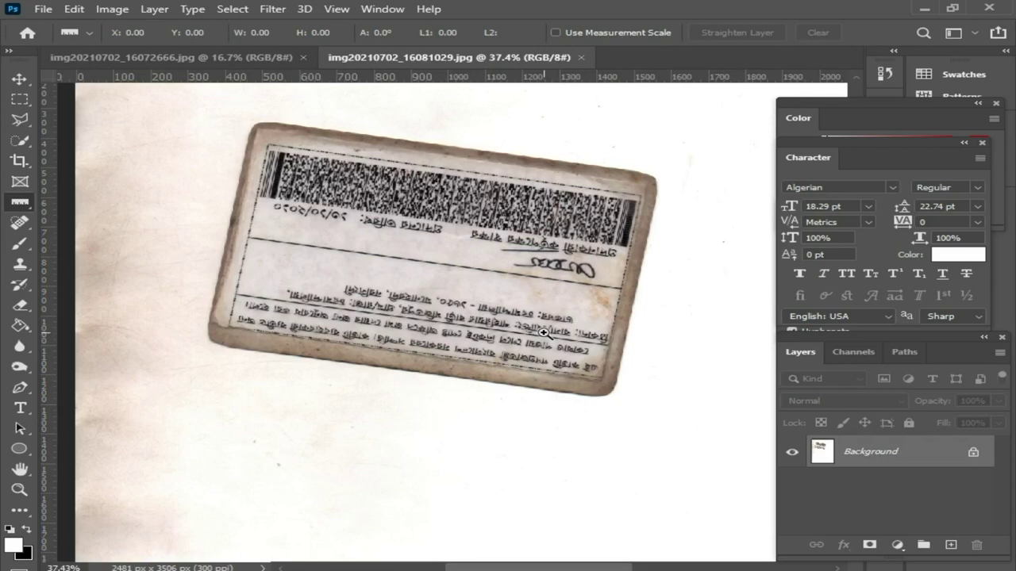
pyautogui.keyDown('alt'); pyautogui.click(520, 284); pyautogui.keyUp('alt')
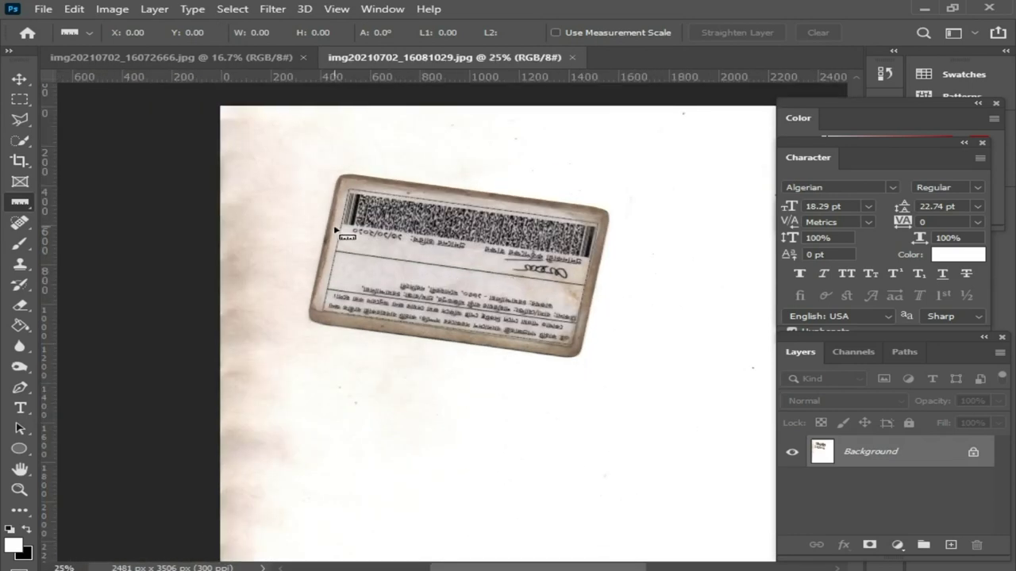
pyautogui.click(19, 79)
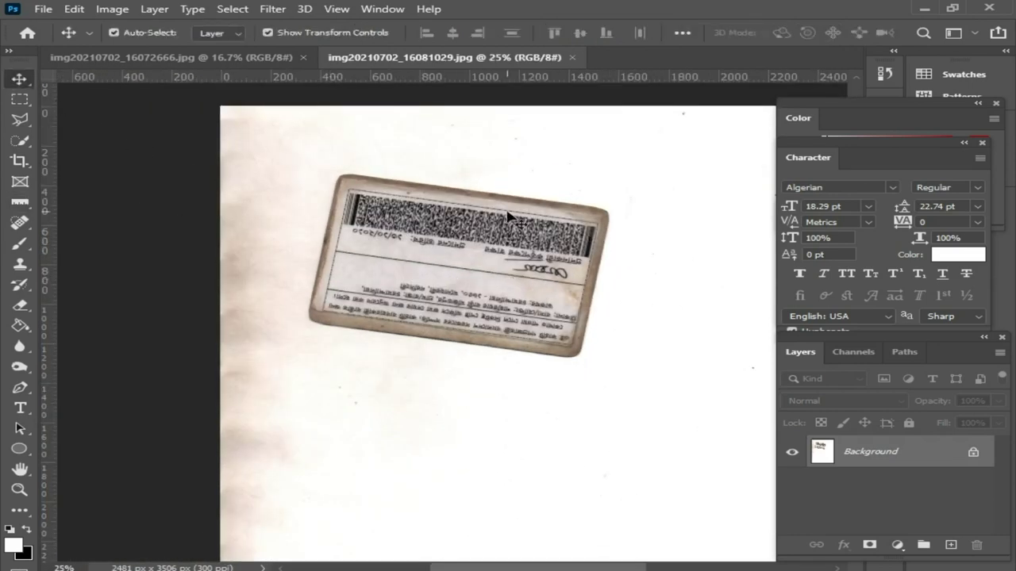
pyautogui.press('m')
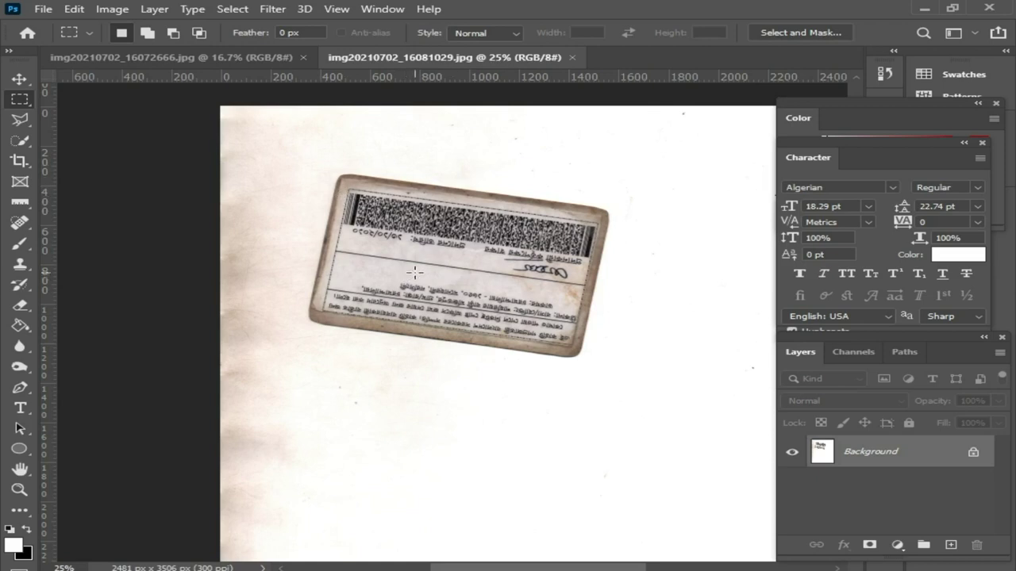
# Step: View the whole card-front page and choose the Rectangular Marquee Tool
pyautogui.click(233, 64)
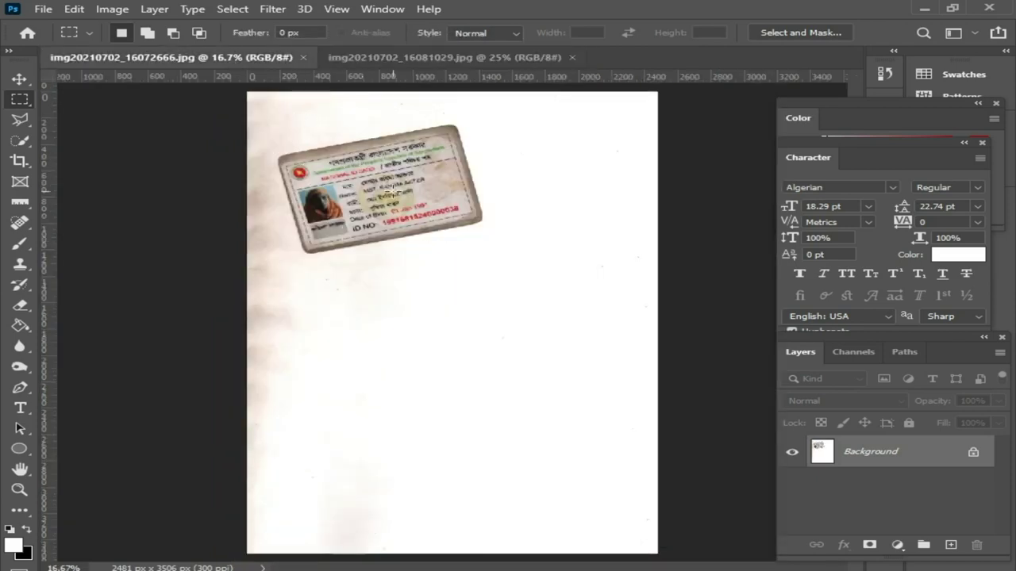
pyautogui.click(414, 168)
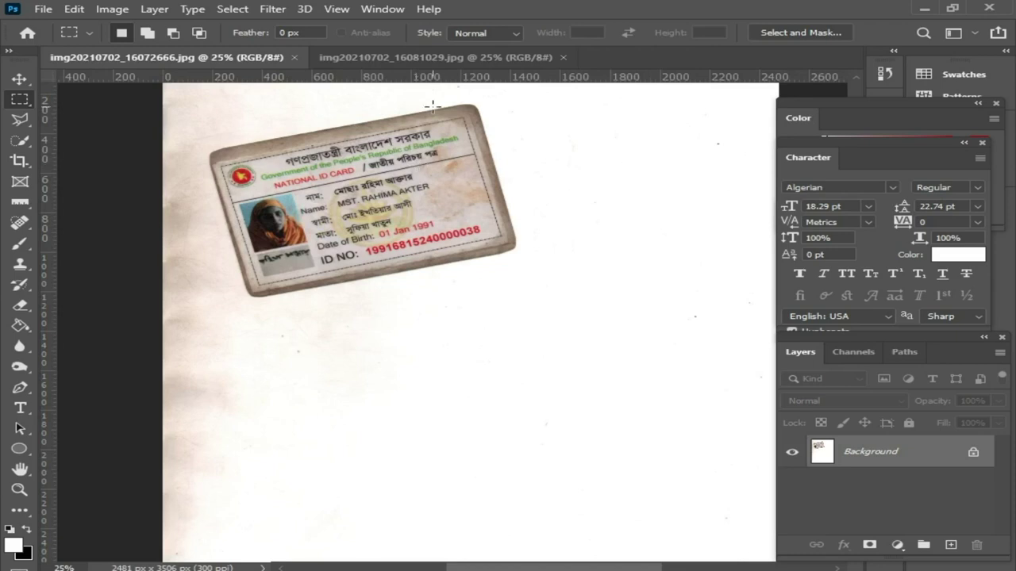
pyautogui.click(399, 52)
pyautogui.click(156, 61)
pyautogui.keyDown('alt'); pyautogui.click(413, 187); pyautogui.keyUp('alt')
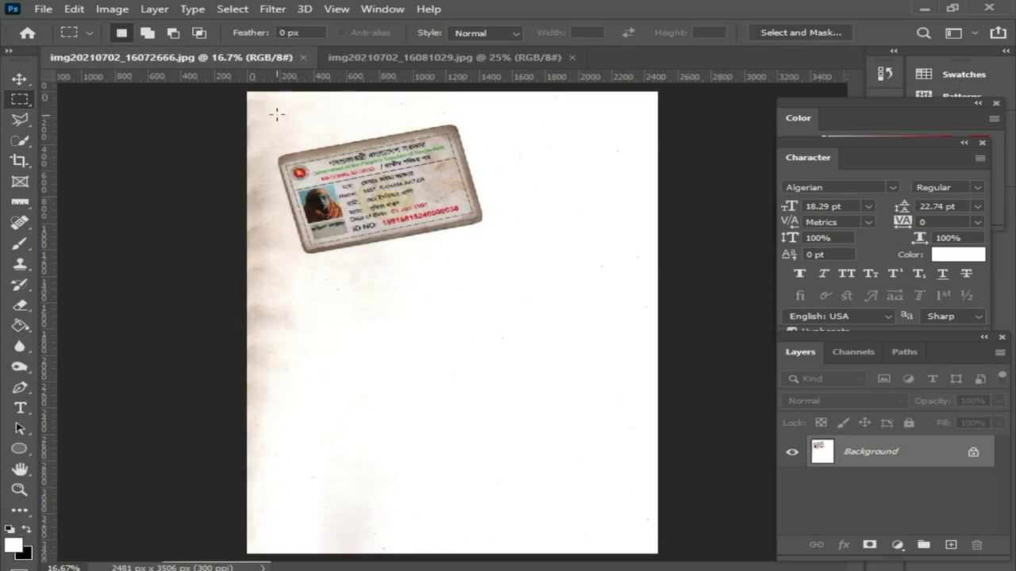
pyautogui.click(19, 79)
pyautogui.click(19, 100)
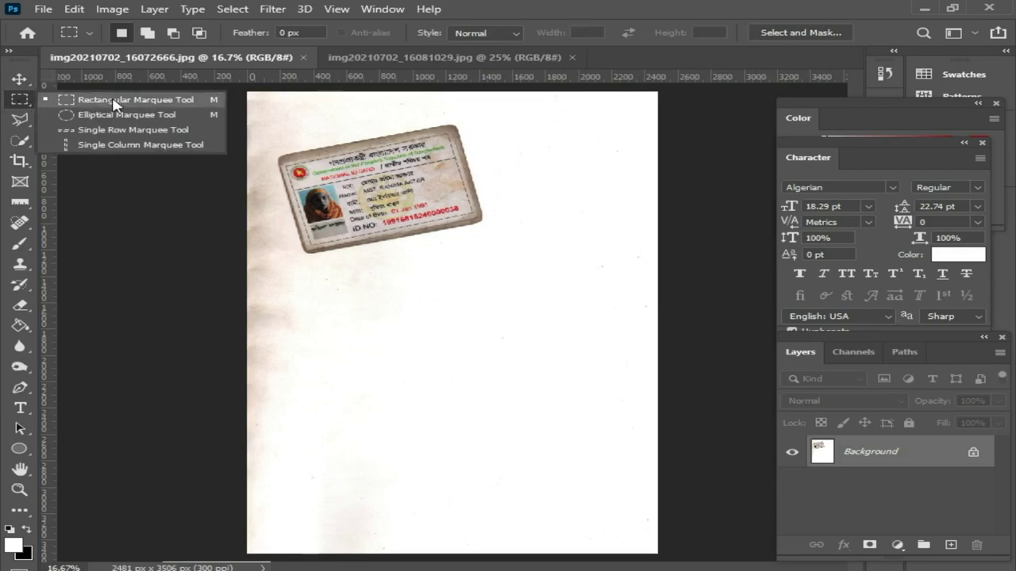
pyautogui.click(116, 104)
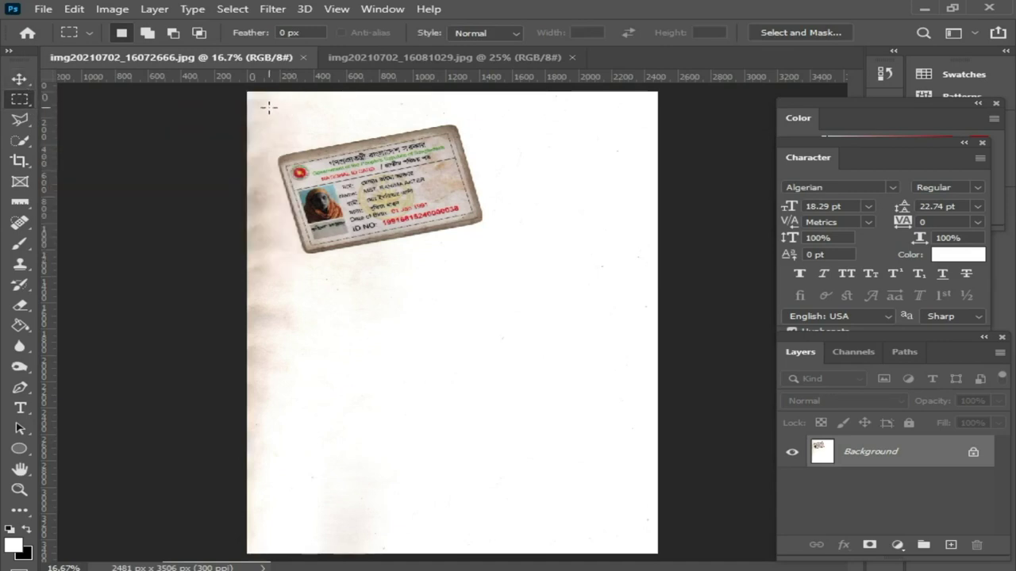
pyautogui.moveTo(268, 107); pyautogui.dragTo(518, 287)
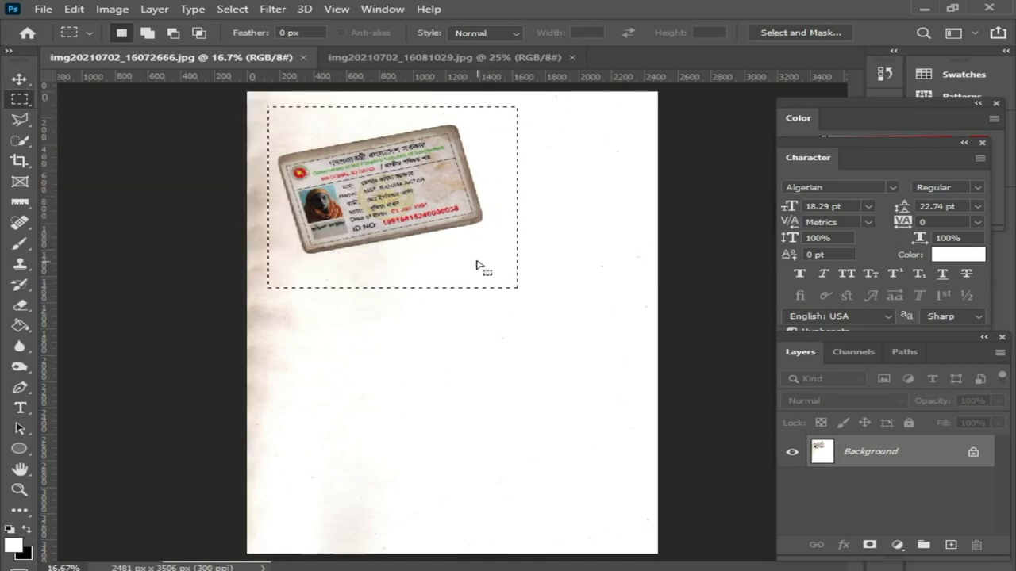
pyautogui.hotkey('ctrl', 't')
pyautogui.moveTo(558, 117); pyautogui.dragTo(584, 148)
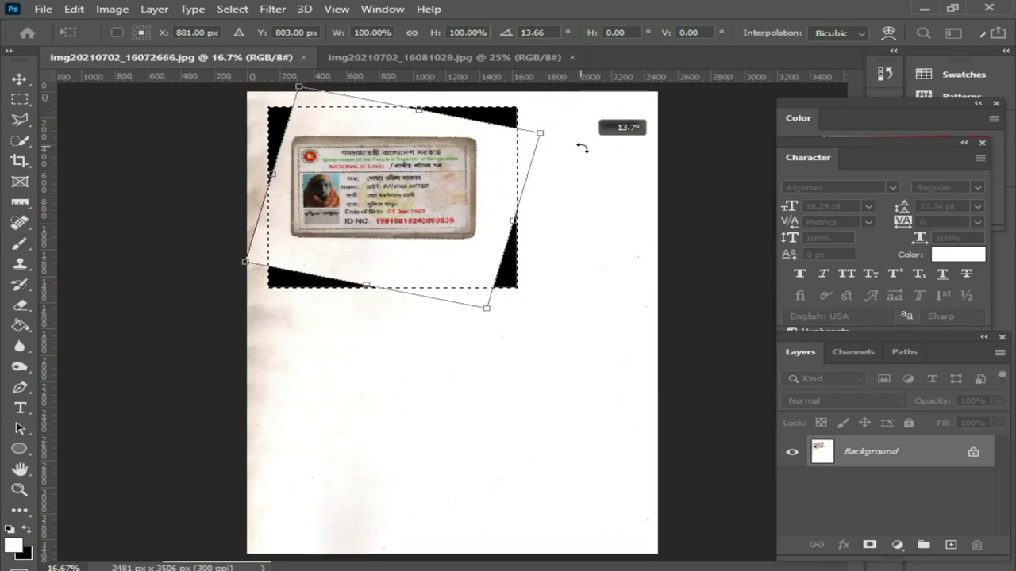
pyautogui.press('Return')
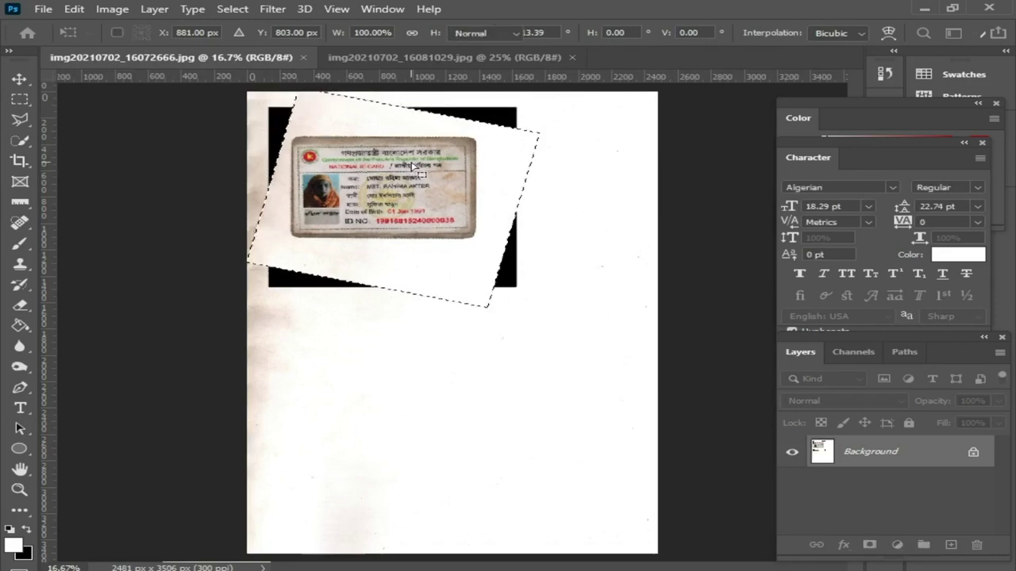
pyautogui.hotkey('ctrl', 'd')
pyautogui.moveTo(278, 126); pyautogui.dragTo(476, 239)
pyautogui.hotkey('ctrl', '+')
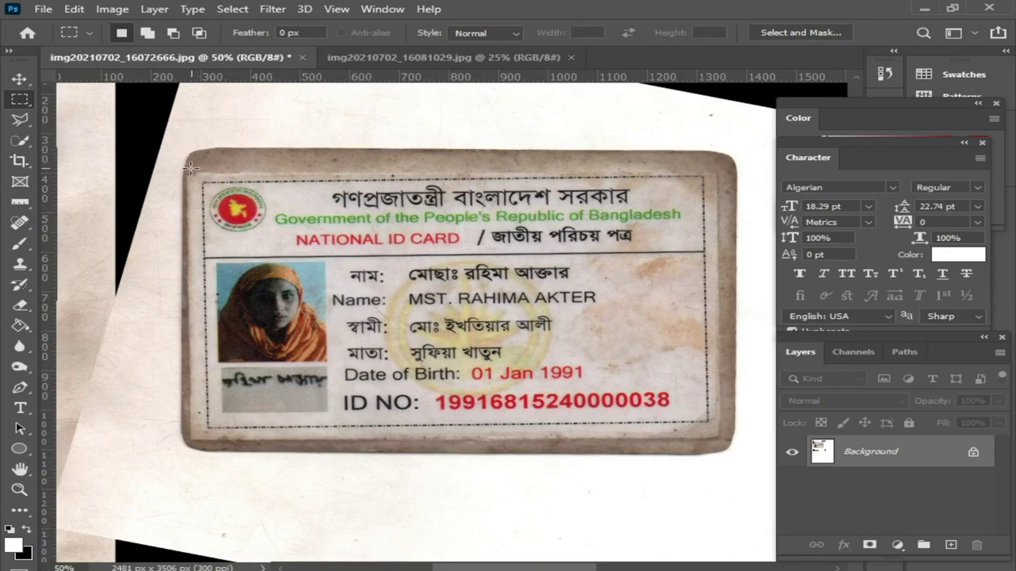
pyautogui.moveTo(189, 170); pyautogui.dragTo(716, 424)
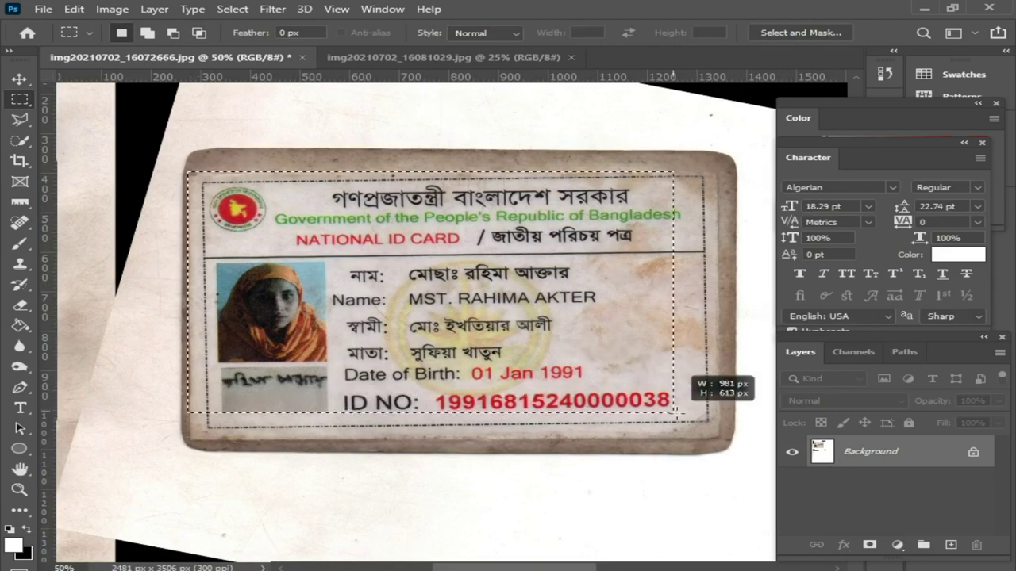
pyautogui.moveTo(716, 424); pyautogui.dragTo(716, 432)
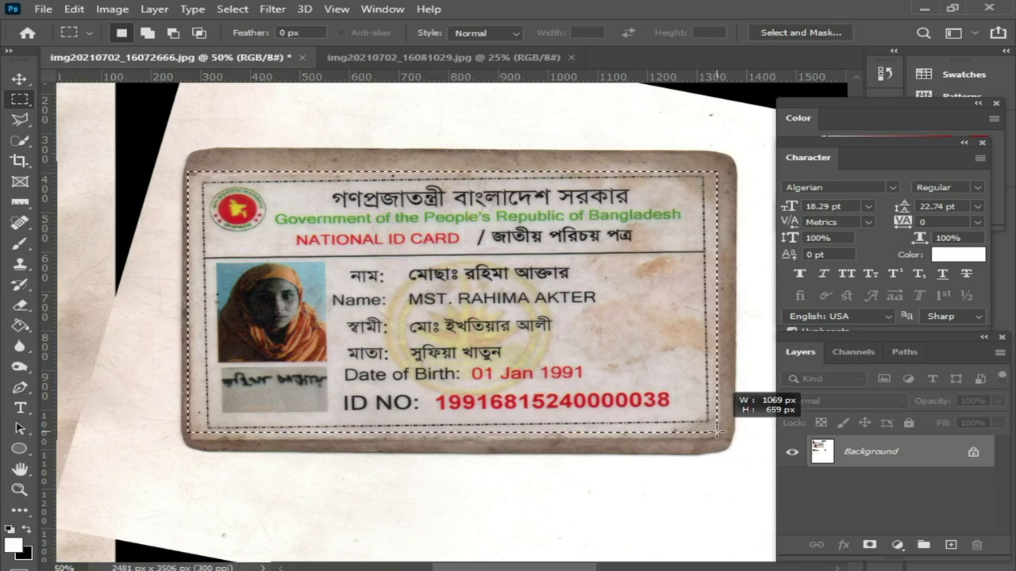
pyautogui.hotkey('ctrl', 'd')
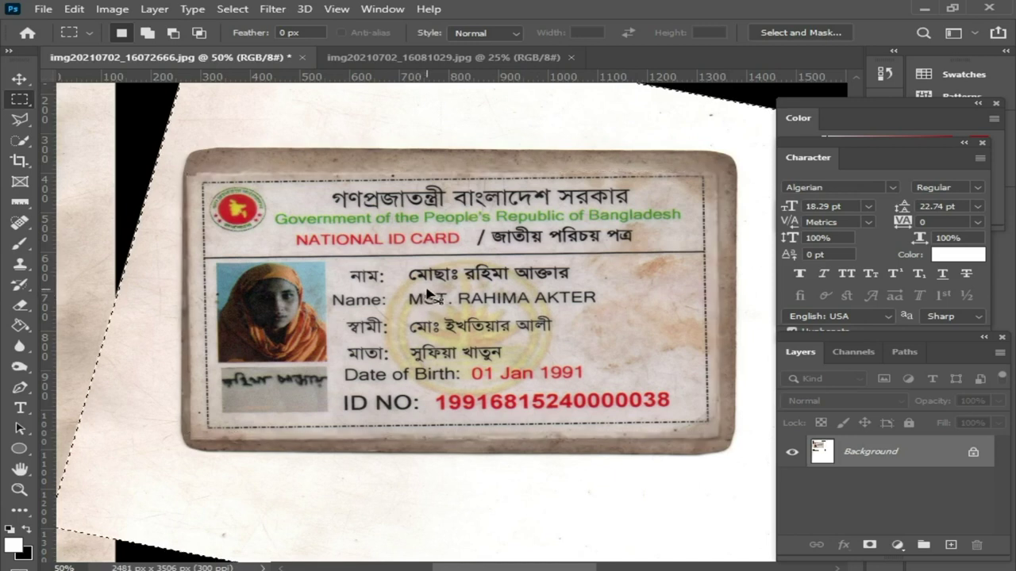
pyautogui.hotkey('ctrl', 'z')
pyautogui.scroll(-2, 448, 262)
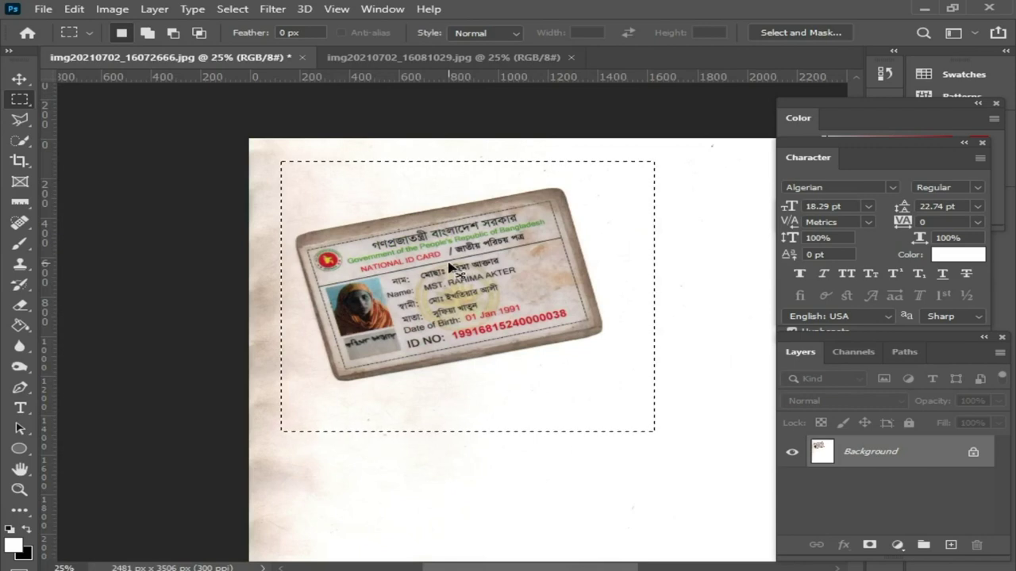
pyautogui.hotkey('ctrl', 'd')
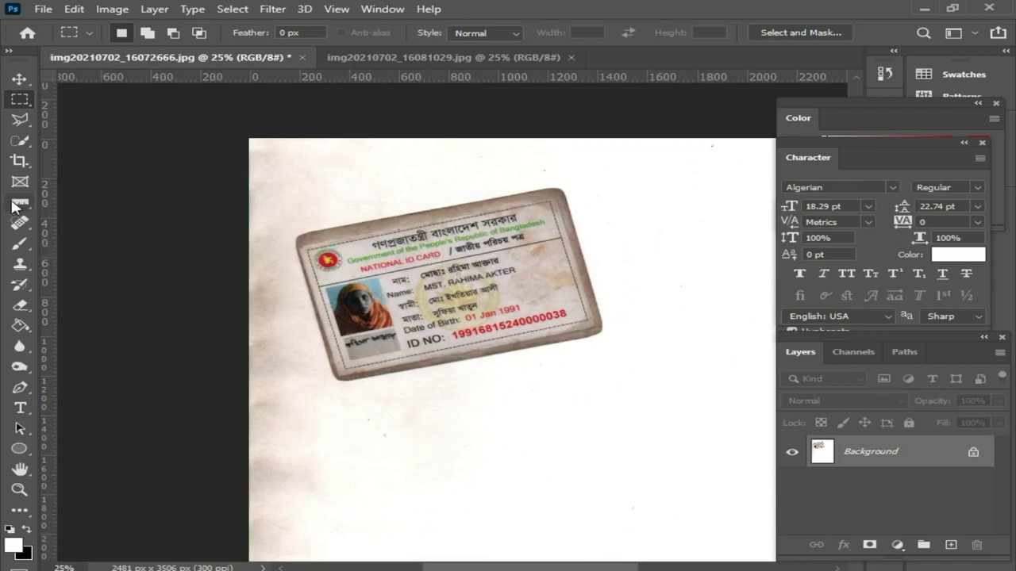
pyautogui.rightClick(15, 206)
# Step: With the Ruler Tool and panels hidden, measure the front card's top edge at 14.2°
pyautogui.click(109, 199)
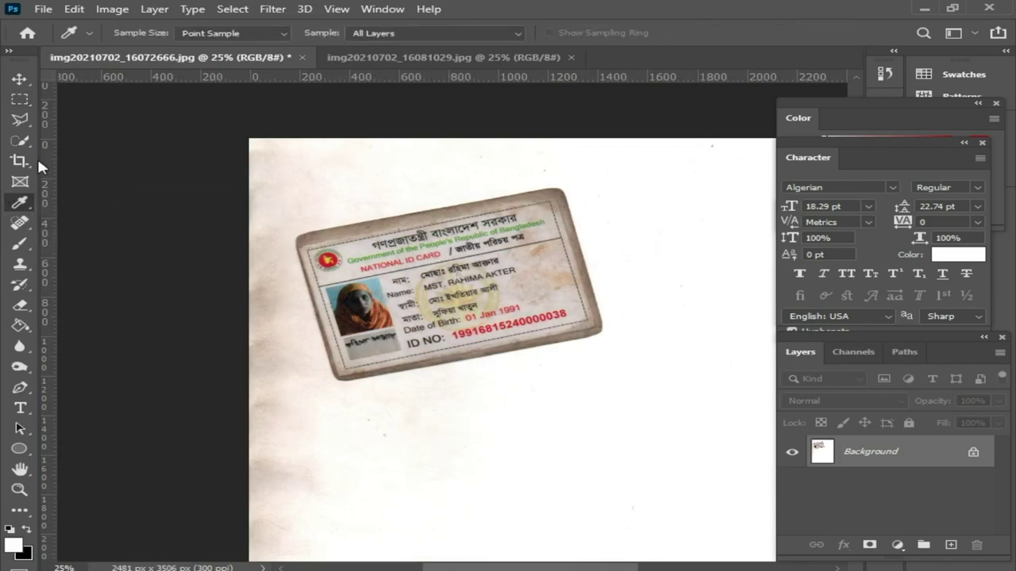
pyautogui.rightClick(20, 205)
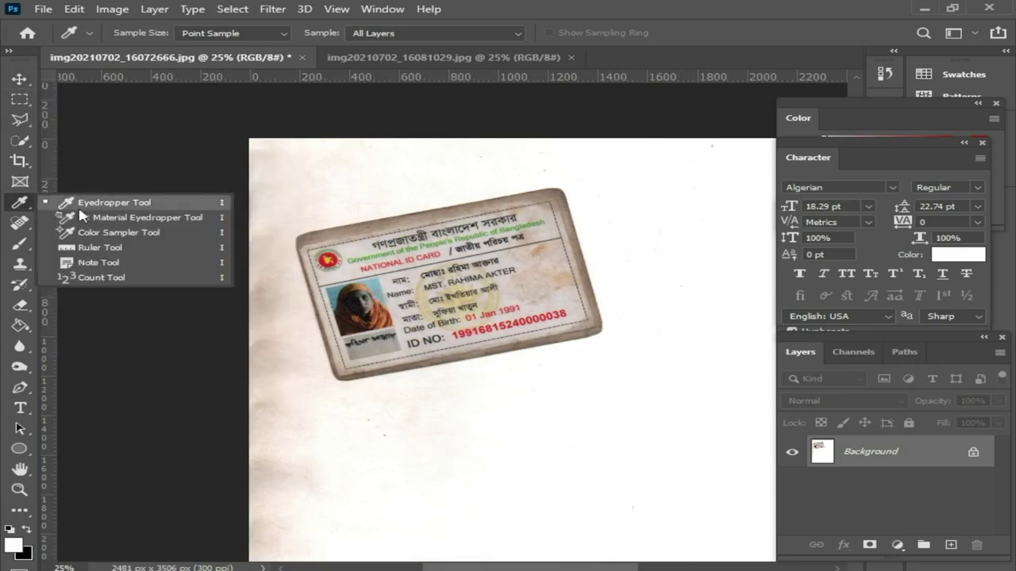
pyautogui.click(111, 249)
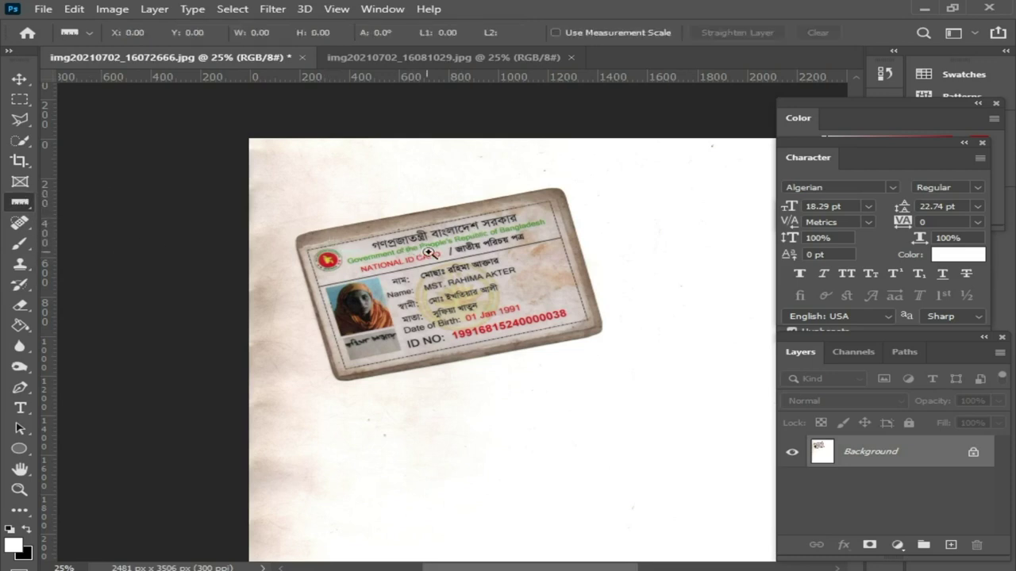
pyautogui.keyDown('ctrl'); pyautogui.click(428, 252); pyautogui.keyUp('ctrl')
pyautogui.keyDown('ctrl'); pyautogui.click(428, 252); pyautogui.keyUp('ctrl')
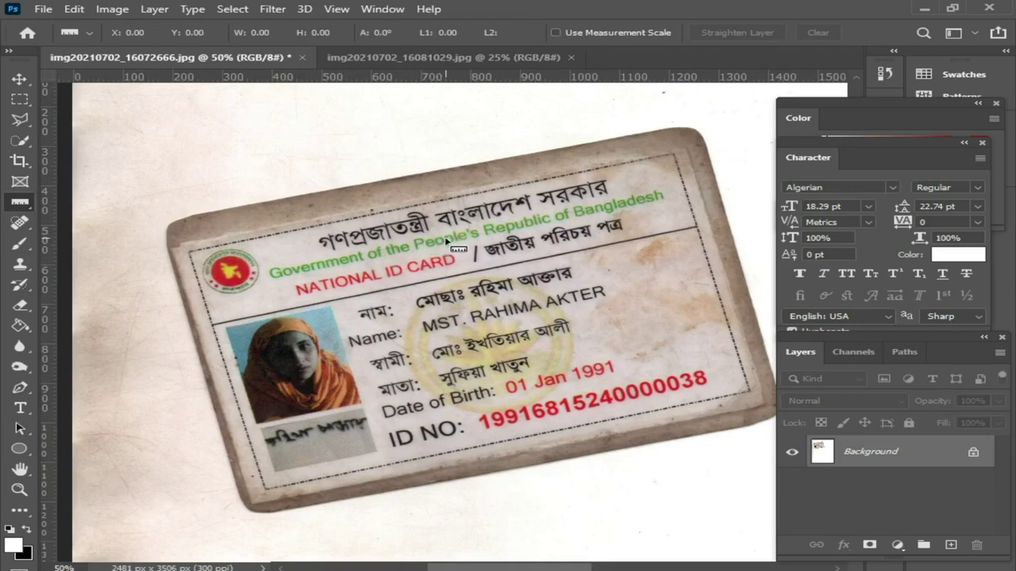
pyautogui.hotkey('shift', 'Tab')
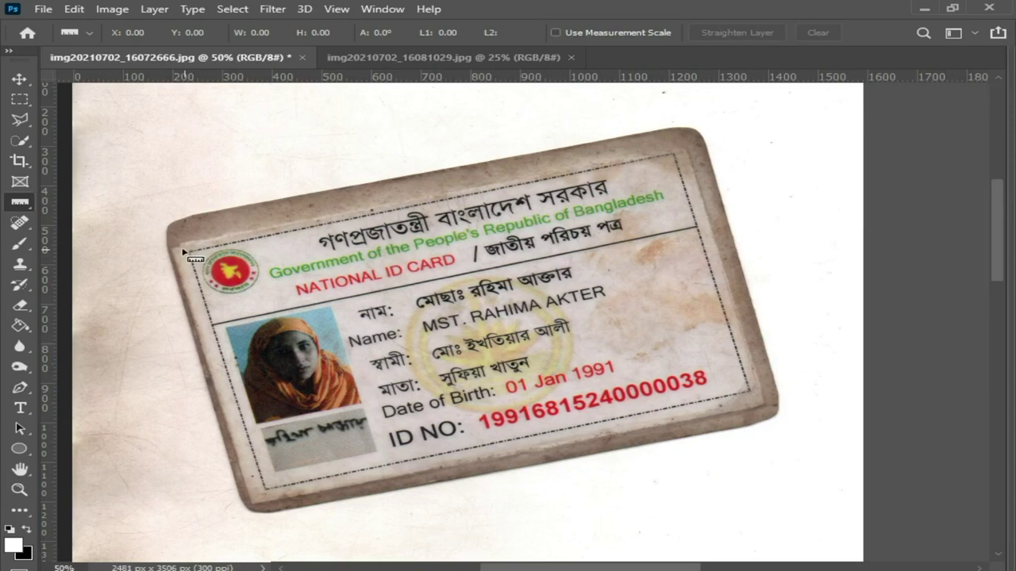
pyautogui.moveTo(177, 251); pyautogui.dragTo(684, 151)
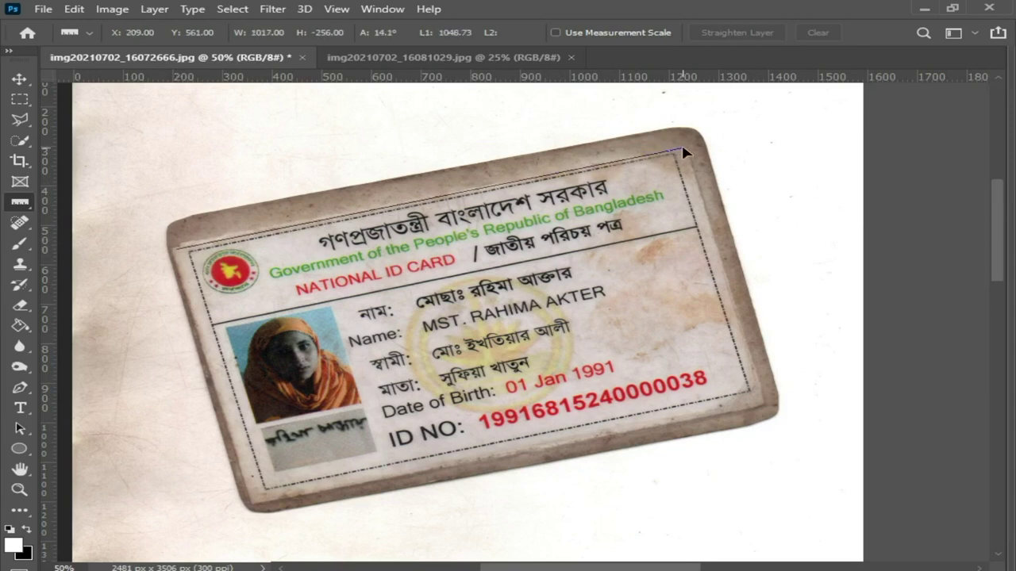
pyautogui.moveTo(684, 151); pyautogui.dragTo(684, 150)
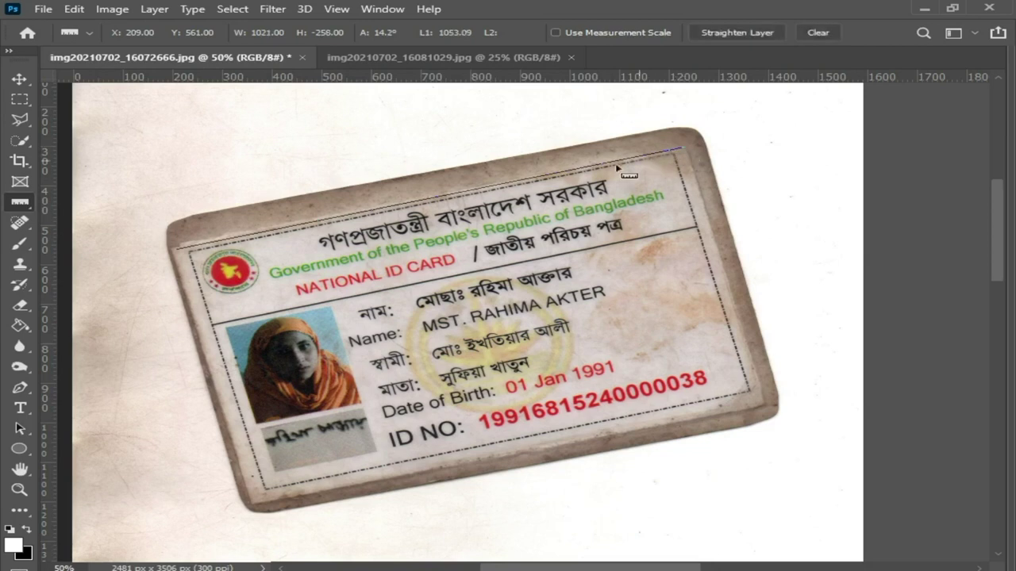
# Step: Straighten the front card level to the measured edge and zoom in on it
pyautogui.click(747, 33)
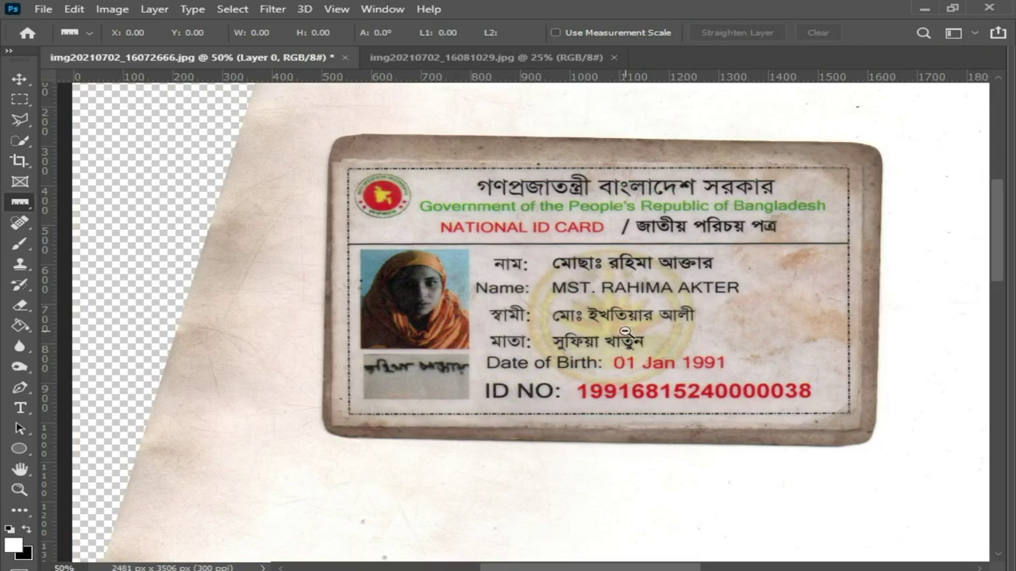
pyautogui.keyDown('ctrl'); pyautogui.keyDown('alt'); pyautogui.click(624, 331); pyautogui.keyUp('alt'); pyautogui.keyUp('ctrl')
pyautogui.moveTo(450, 204); pyautogui.dragTo(771, 436)
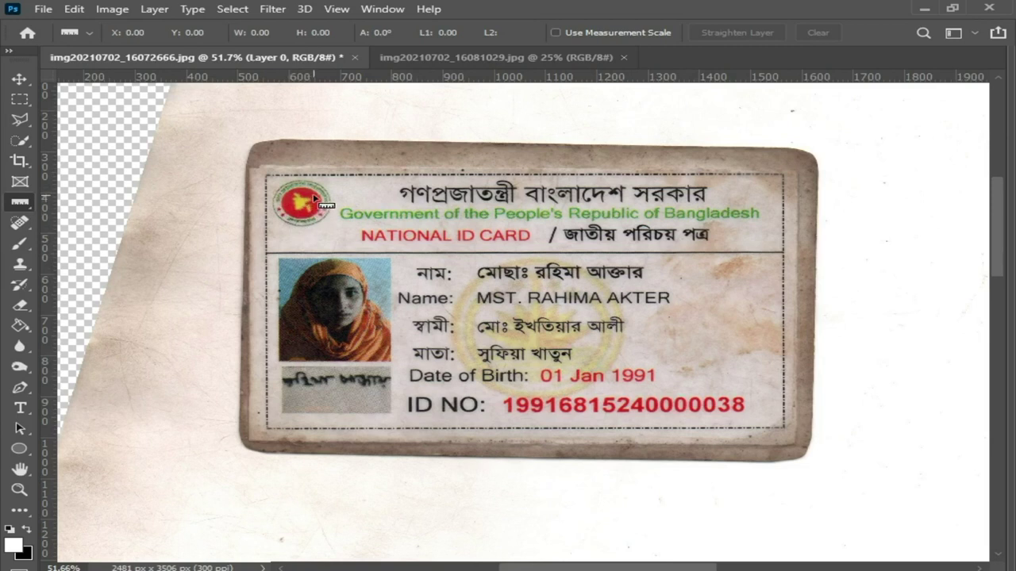
# Step: Draw a rectangular selection around the straightened card, then deselect it
pyautogui.press('m')
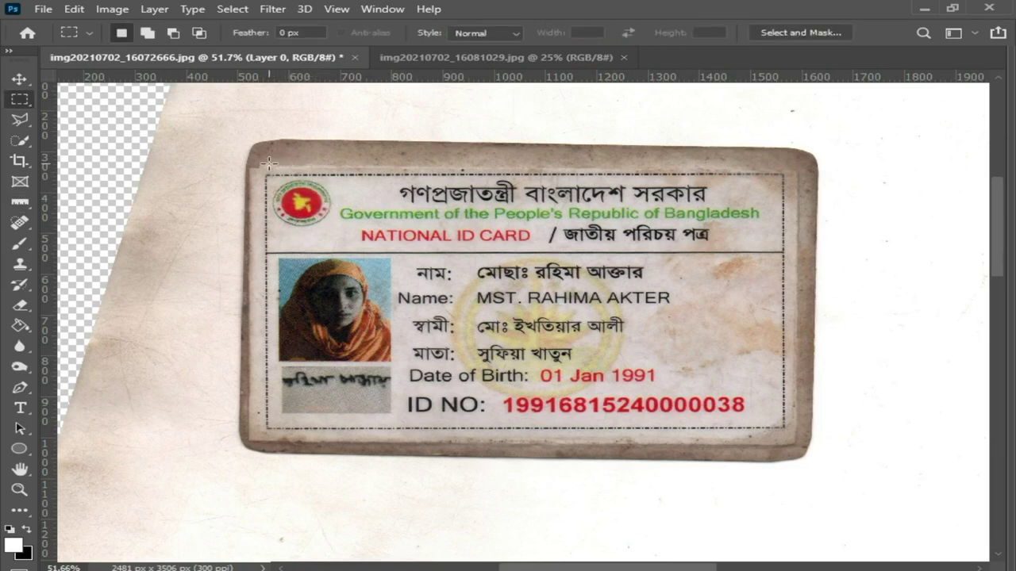
pyautogui.moveTo(258, 167); pyautogui.dragTo(796, 435)
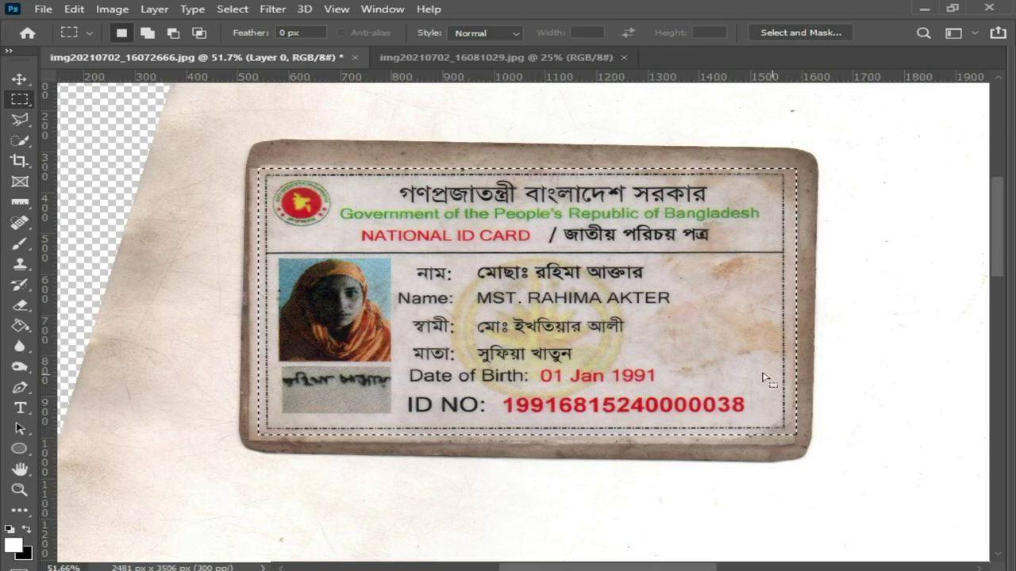
pyautogui.click(295, 142)
pyautogui.scroll(-1, 496, 241)
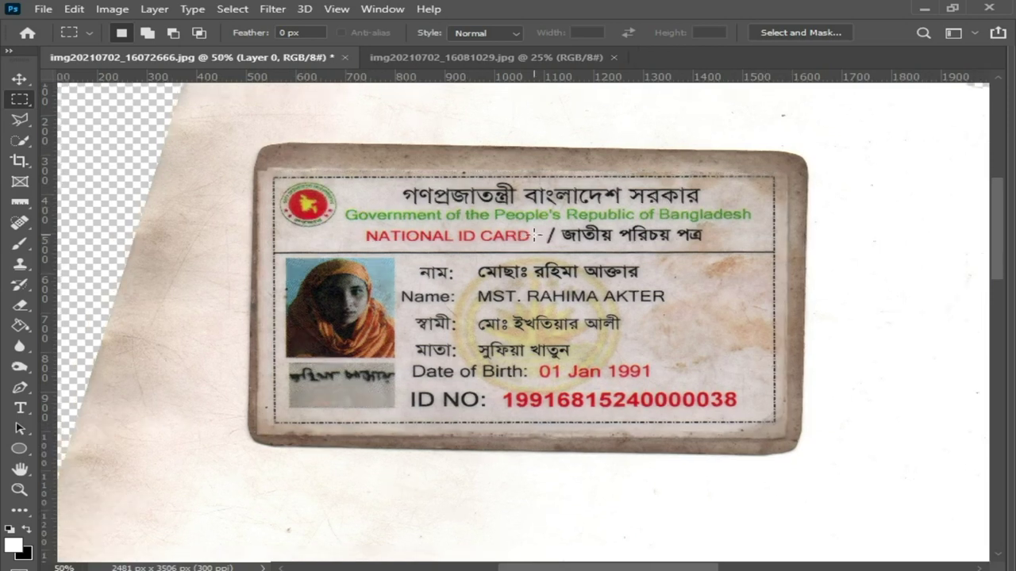
pyautogui.scroll(-1, 534, 234)
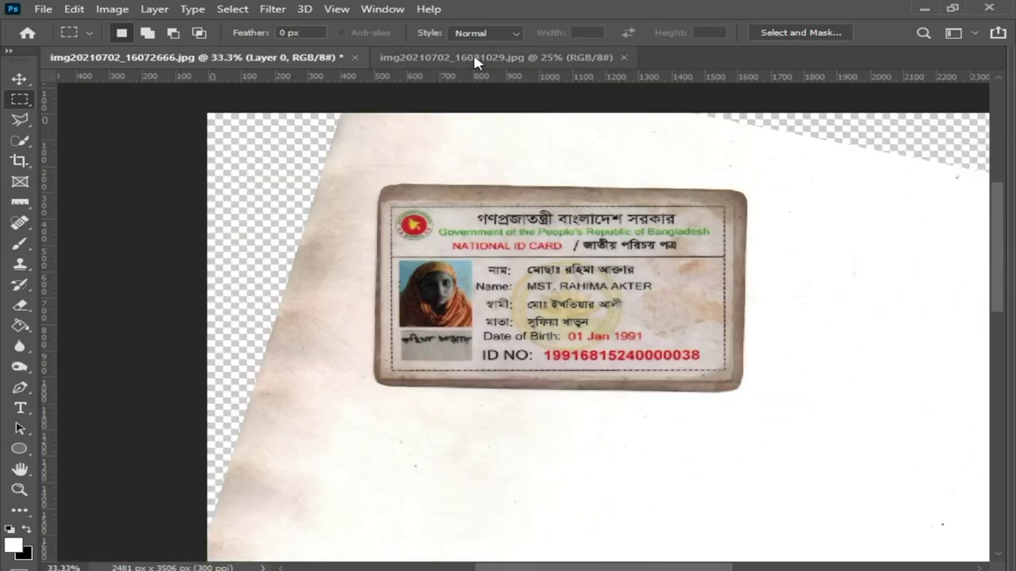
# Step: On the card-back scan, measure the bottom edge at -9.7° and straighten the layer level
pyautogui.click(473, 54)
pyautogui.click(437, 256)
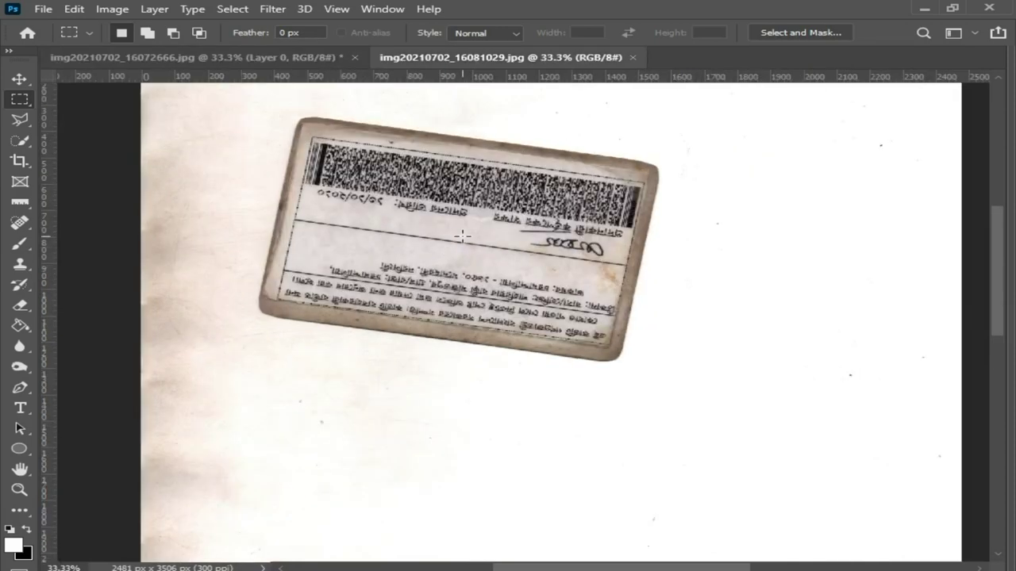
pyautogui.scroll(-1, 464, 233)
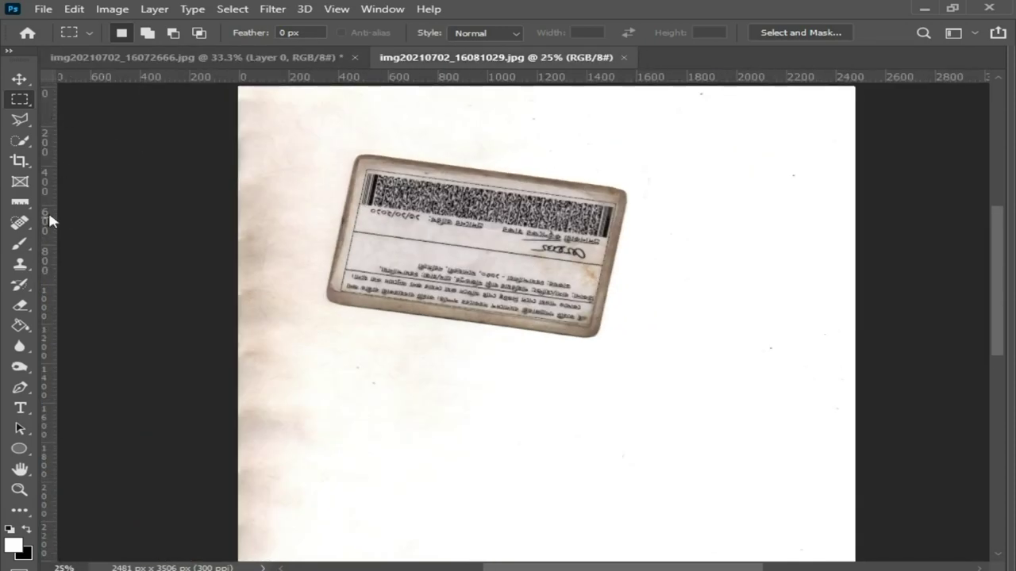
pyautogui.click(20, 205)
pyautogui.moveTo(307, 255); pyautogui.dragTo(650, 427)
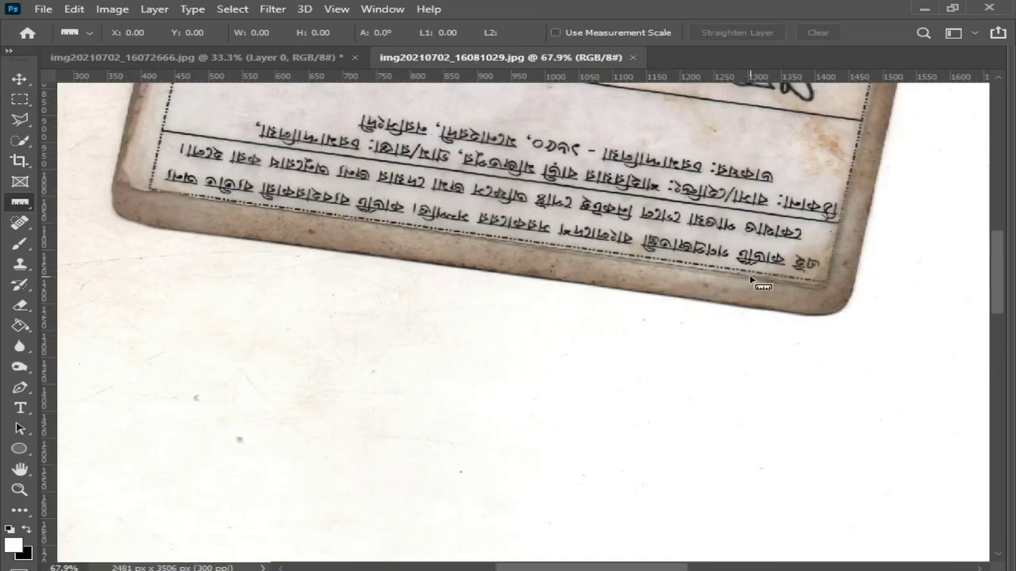
pyautogui.moveTo(150, 192); pyautogui.dragTo(830, 290)
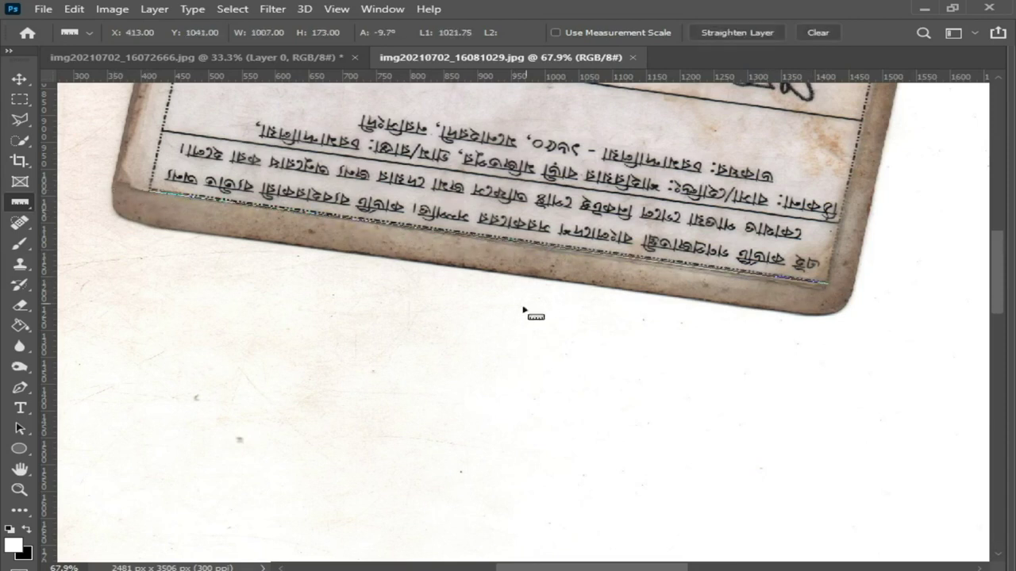
pyautogui.click(702, 31)
pyautogui.hotkey('ctrl', '-')
pyautogui.hotkey('ctrl', '-')
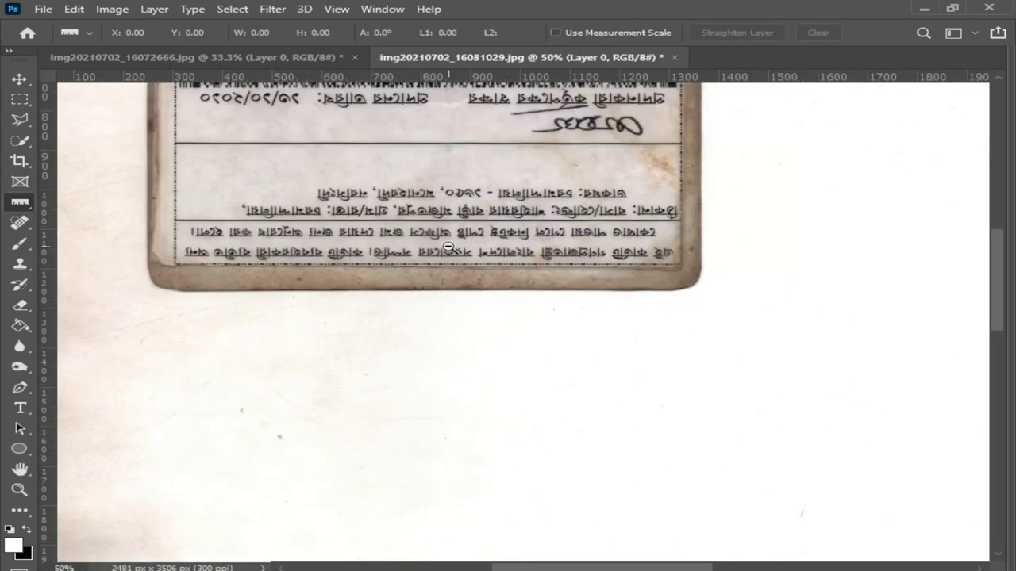
pyautogui.hotkey('ctrl', '-')
pyautogui.hotkey('ctrl', '-')
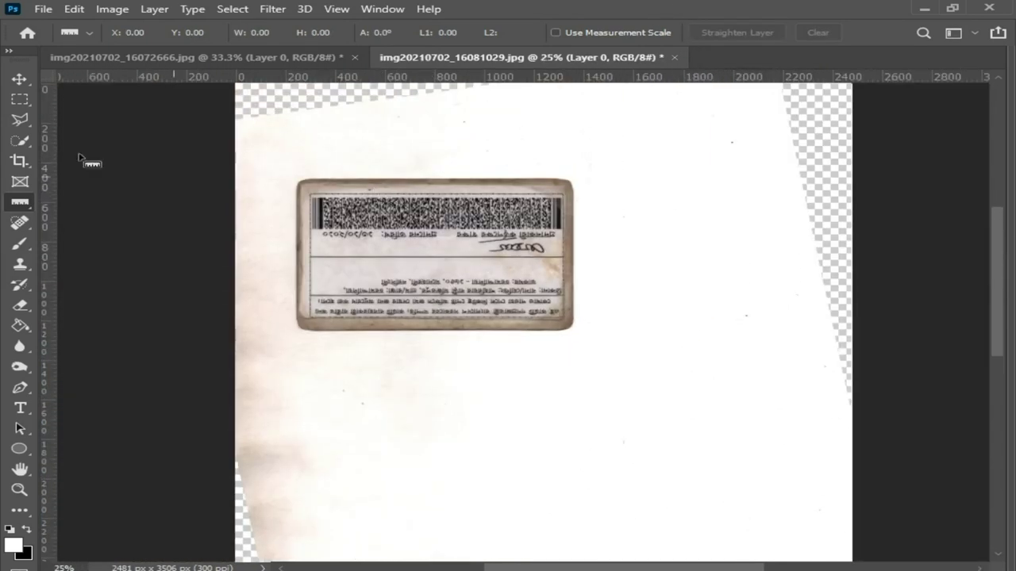
# Step: Zoom the card-back document to 33.3% and drag a rectangular marquee around the card
pyautogui.click(20, 99)
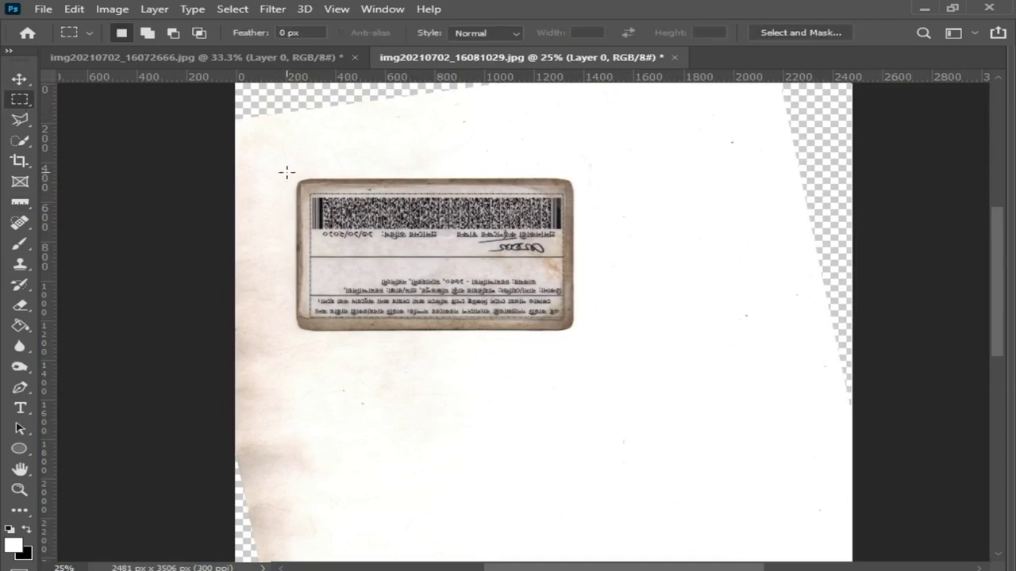
pyautogui.moveTo(274, 145); pyautogui.dragTo(583, 389)
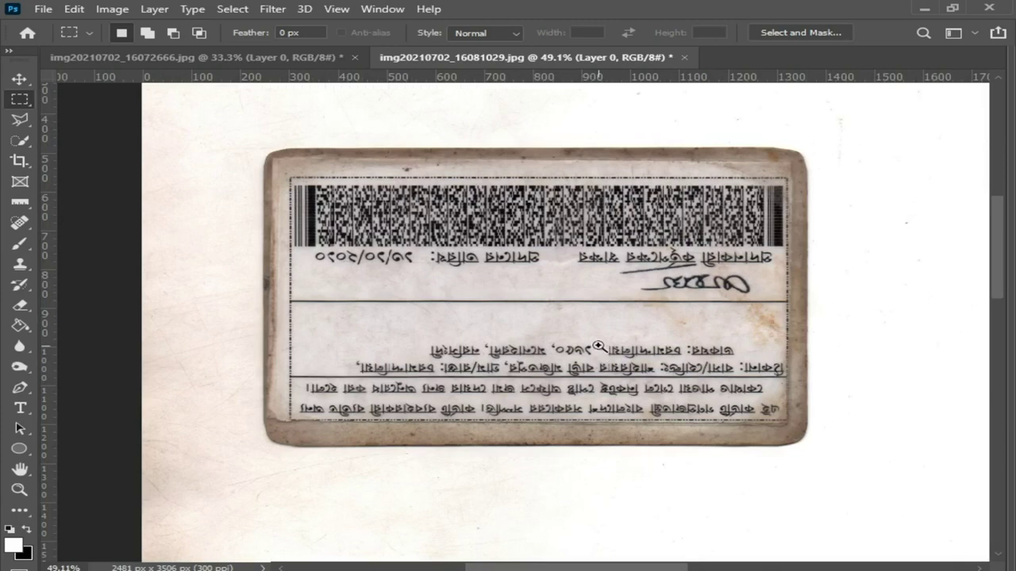
pyautogui.click(198, 58)
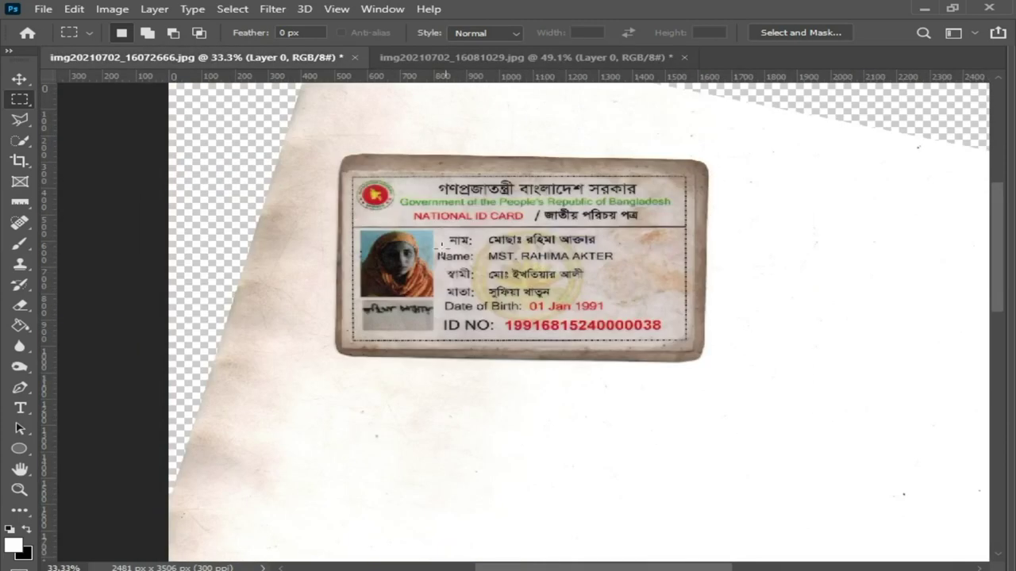
pyautogui.click(446, 59)
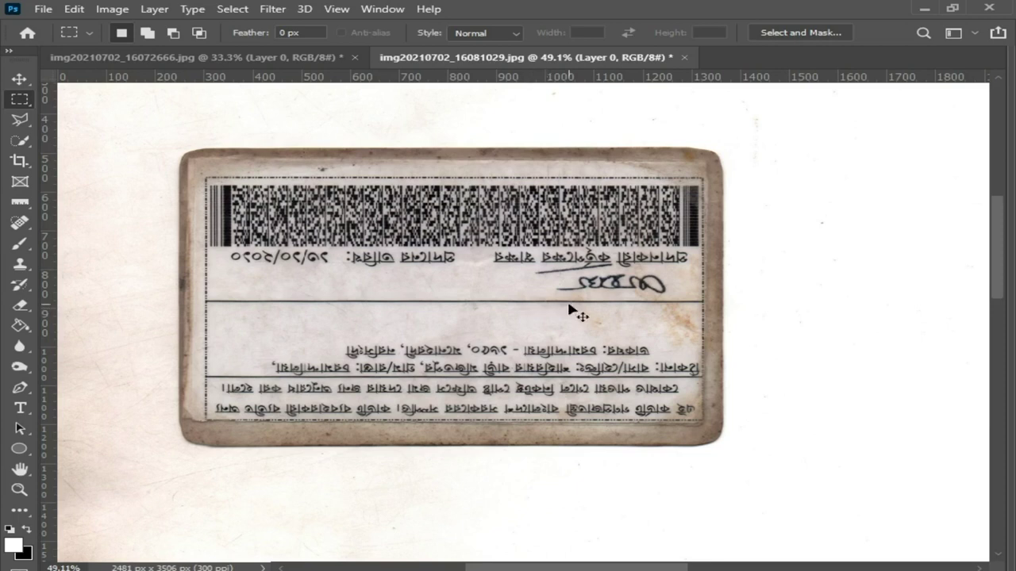
pyautogui.keyDown('ctrl'); pyautogui.keyDown('alt'); pyautogui.click(569, 325); pyautogui.keyUp('alt'); pyautogui.keyUp('ctrl')
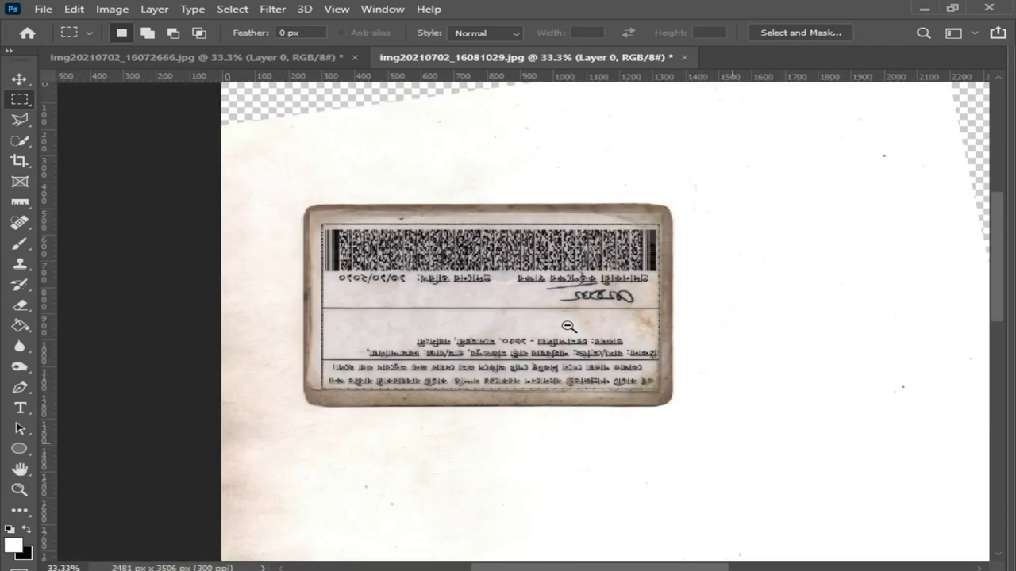
pyautogui.keyDown('ctrl'); pyautogui.keyDown('alt'); pyautogui.click(567, 325); pyautogui.keyUp('alt'); pyautogui.keyUp('ctrl')
pyautogui.keyDown('ctrl'); pyautogui.click(516, 317); pyautogui.keyUp('ctrl')
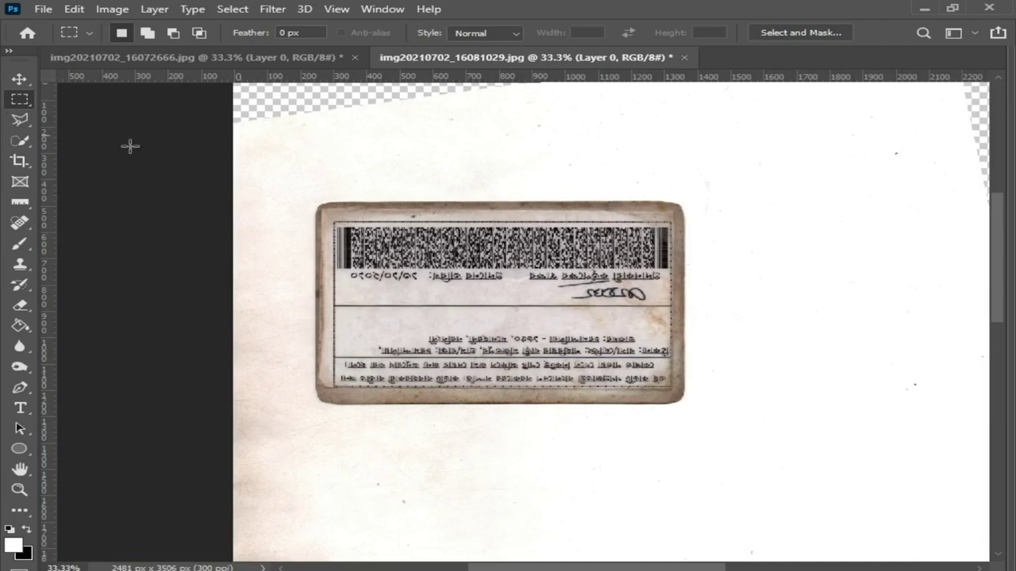
pyautogui.moveTo(301, 184); pyautogui.dragTo(703, 426)
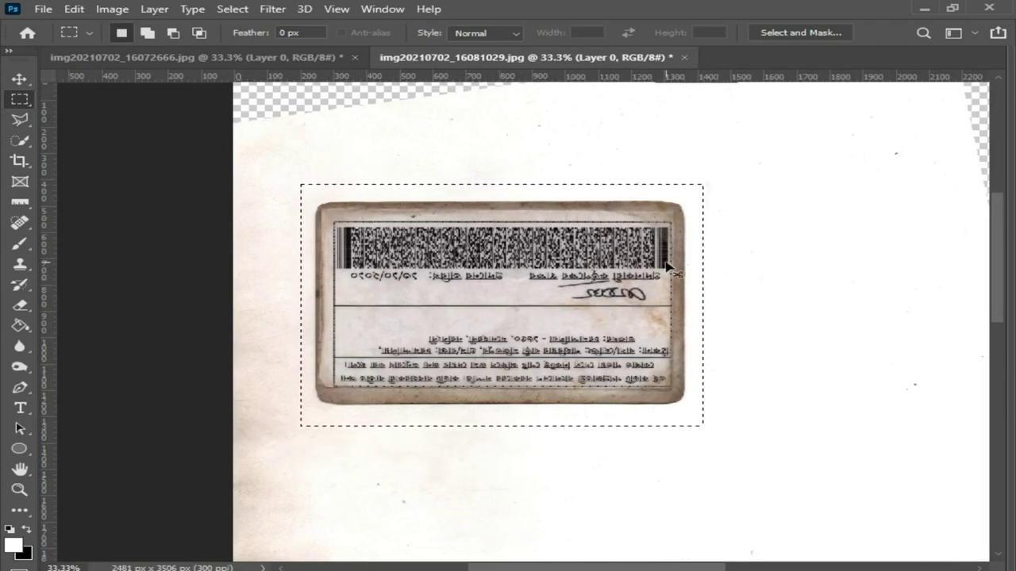
# Step: Rotate the selected card back 180° with Free Transform, then revert that rotation
pyautogui.hotkey('ctrl', 't')
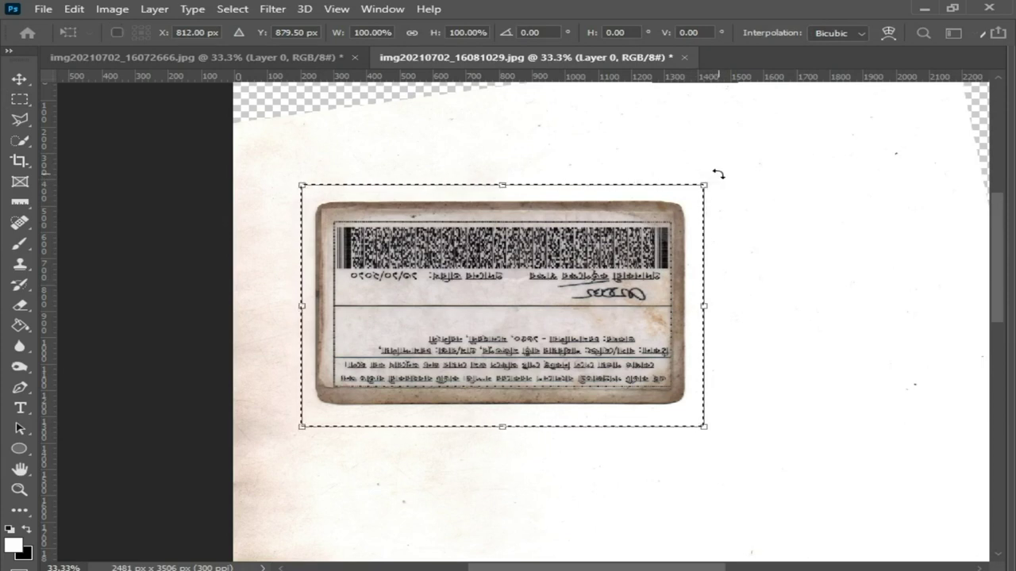
pyautogui.moveTo(718, 173)
pyautogui.mouseDown()
pyautogui.moveTo(401, 449)
pyautogui.moveTo(348, 396)
pyautogui.mouseUp()
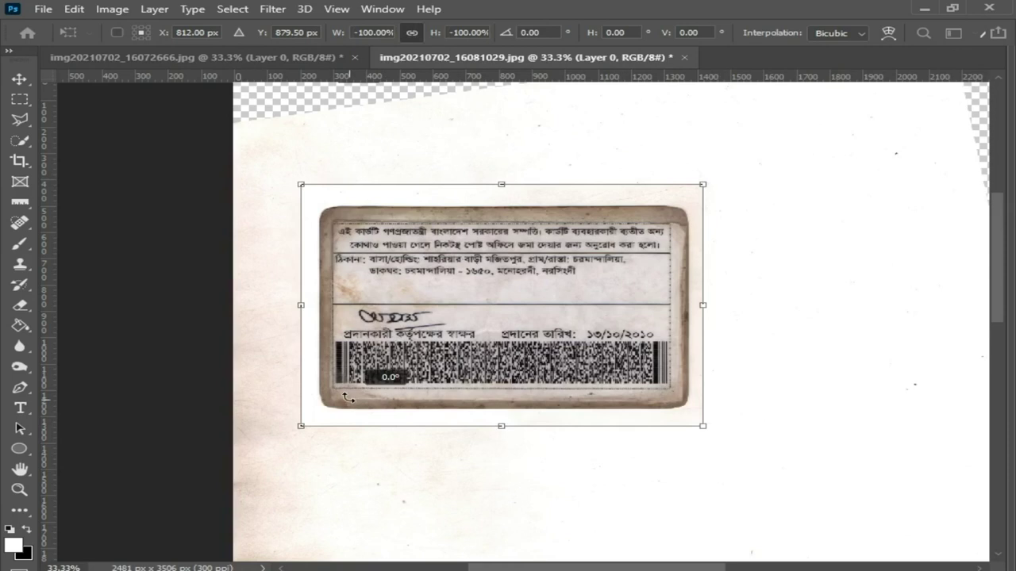
pyautogui.press('Return')
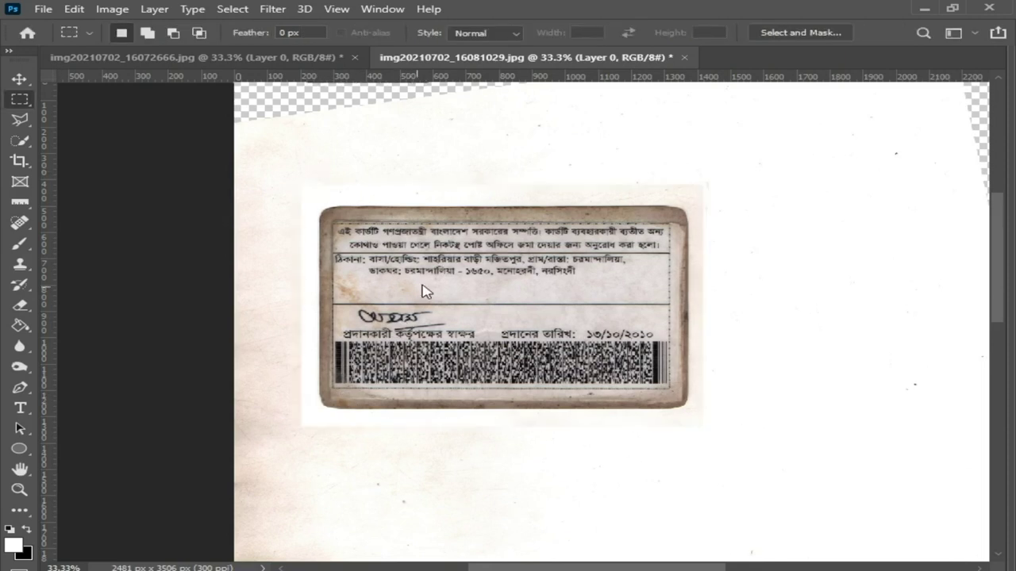
pyautogui.hotkey('ctrl', 'shift', 's')
pyautogui.press('Escape')
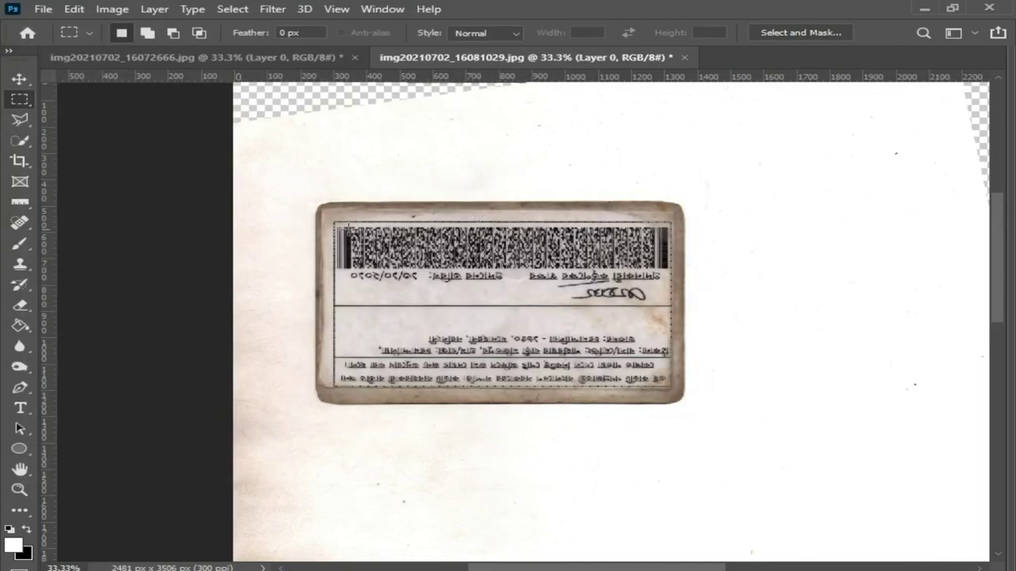
pyautogui.click(112, 9)
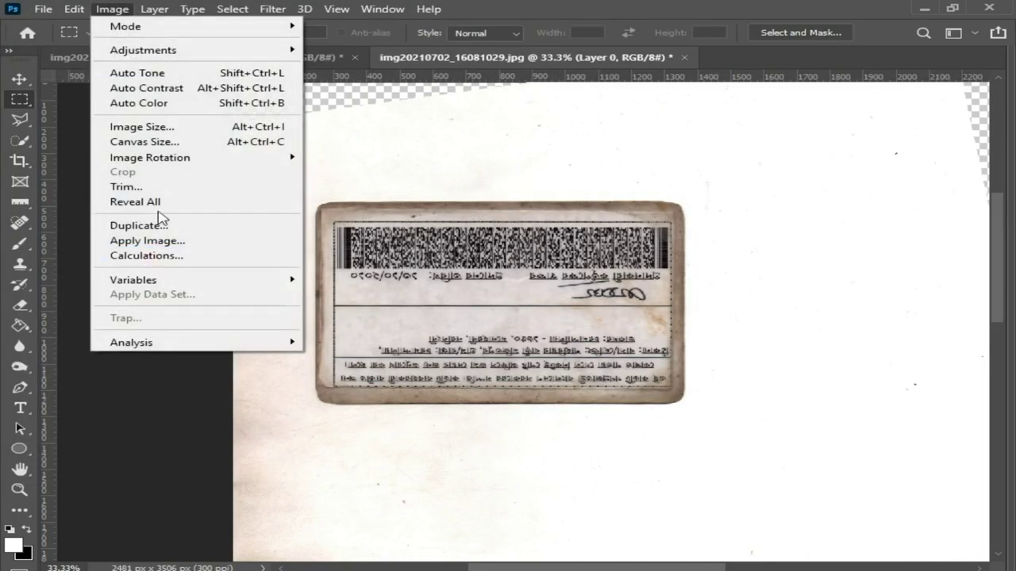
pyautogui.moveTo(150, 157)
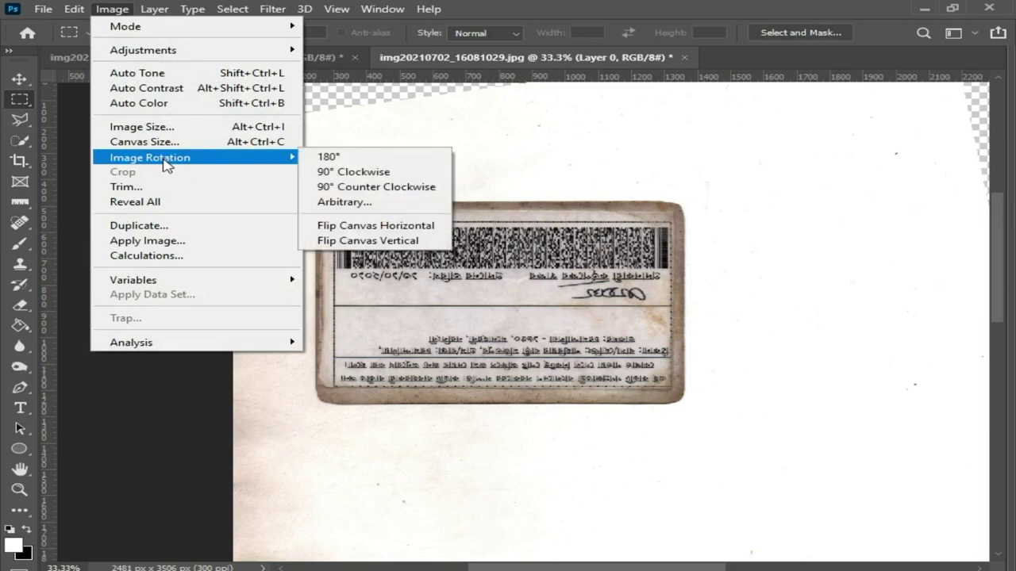
# Step: Rotate the whole card-back image 180°, check the upright card, then return to the card front
pyautogui.click(364, 161)
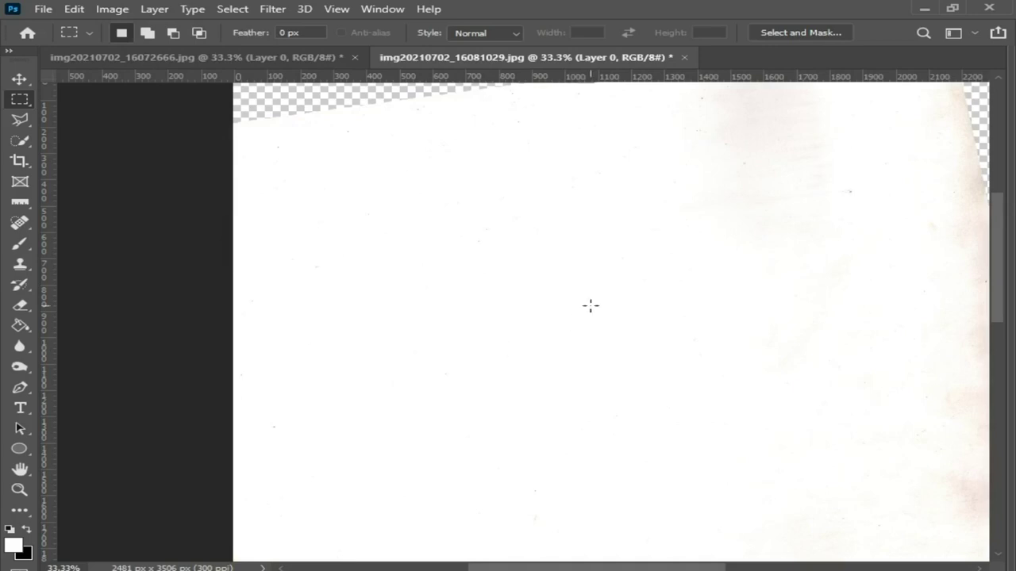
pyautogui.keyDown('alt'); pyautogui.click(595, 279); pyautogui.keyUp('alt')
pyautogui.moveTo(476, 363); pyautogui.dragTo(710, 528)
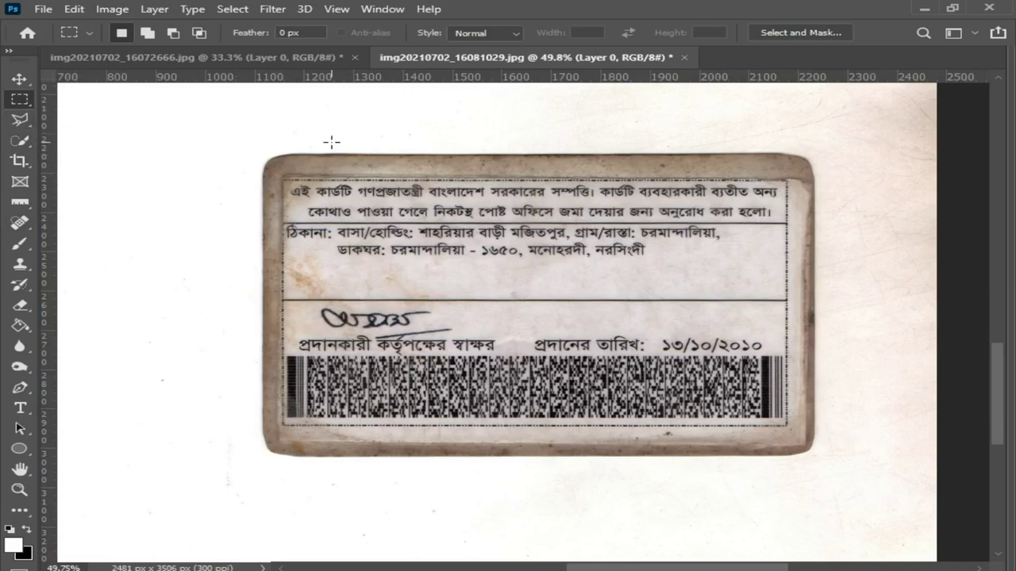
pyautogui.hotkey('ctrl', '-')
pyautogui.click(160, 55)
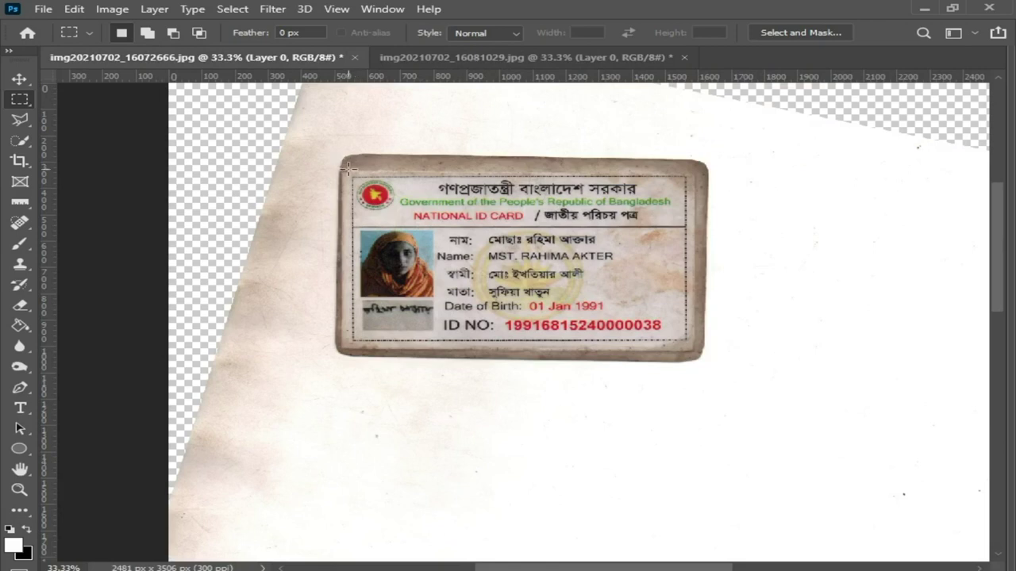
# Step: Draw a rectangular marquee around the card front, redrawing it for a tighter fit
pyautogui.moveTo(348, 167); pyautogui.dragTo(692, 347)
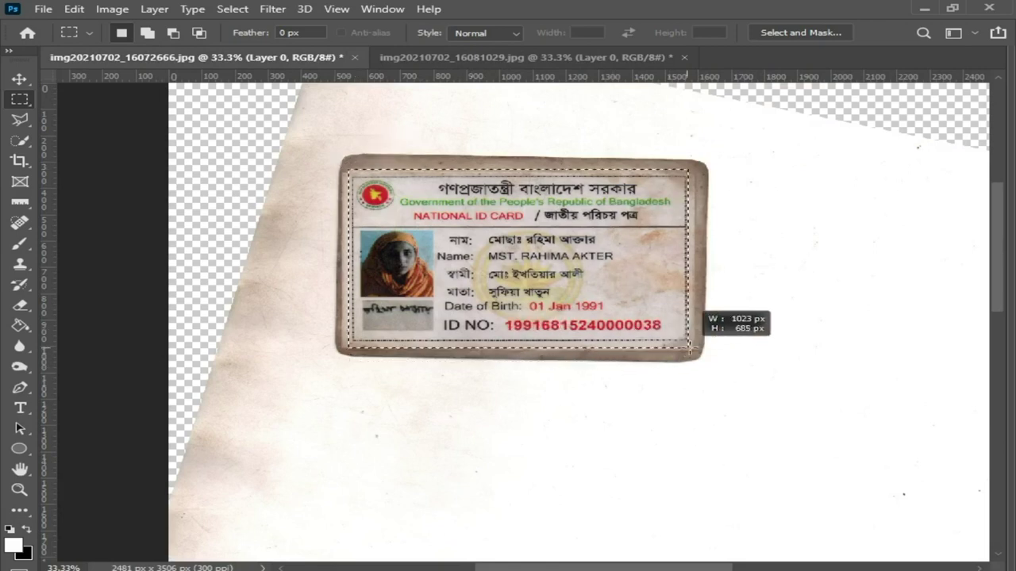
pyautogui.moveTo(692, 347); pyautogui.dragTo(694, 349)
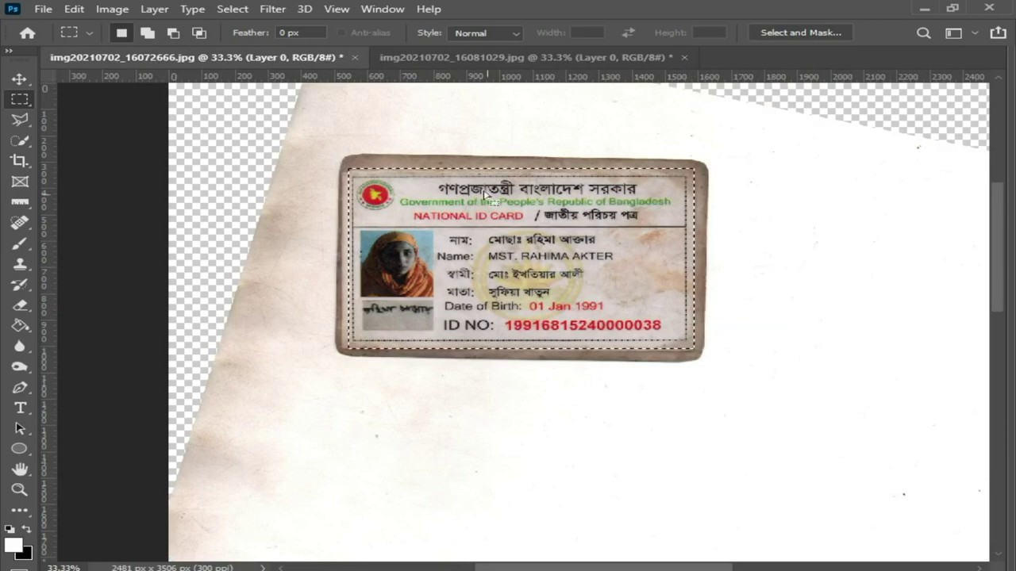
pyautogui.moveTo(343, 169); pyautogui.dragTo(694, 350)
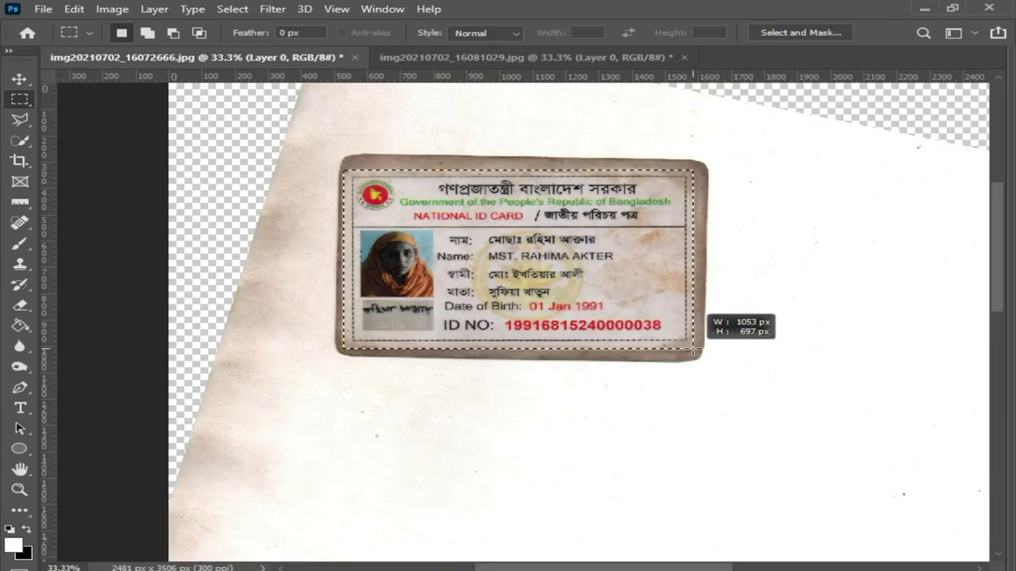
pyautogui.moveTo(695, 349); pyautogui.dragTo(695, 350)
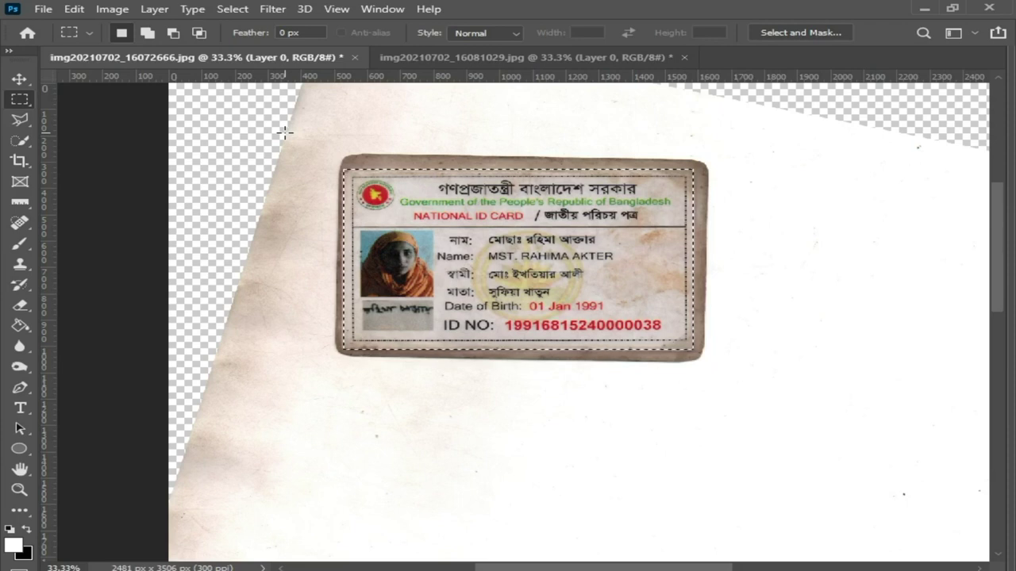
# Step: Create a new Untitled-1 document from the A4 preset (210 x 297 mm, 300 ppi, RGB Color)
pyautogui.click(44, 10)
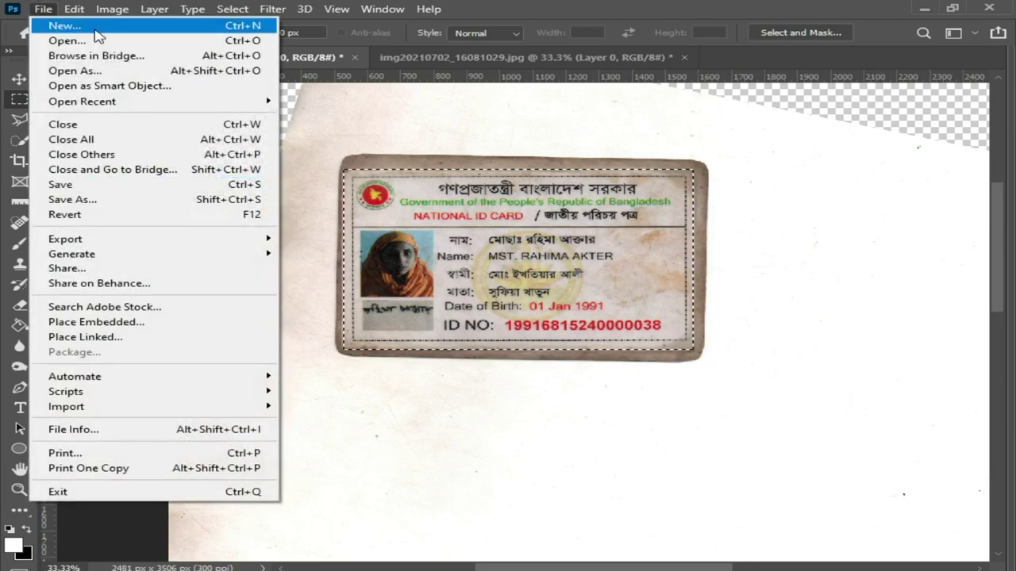
pyautogui.click(209, 25)
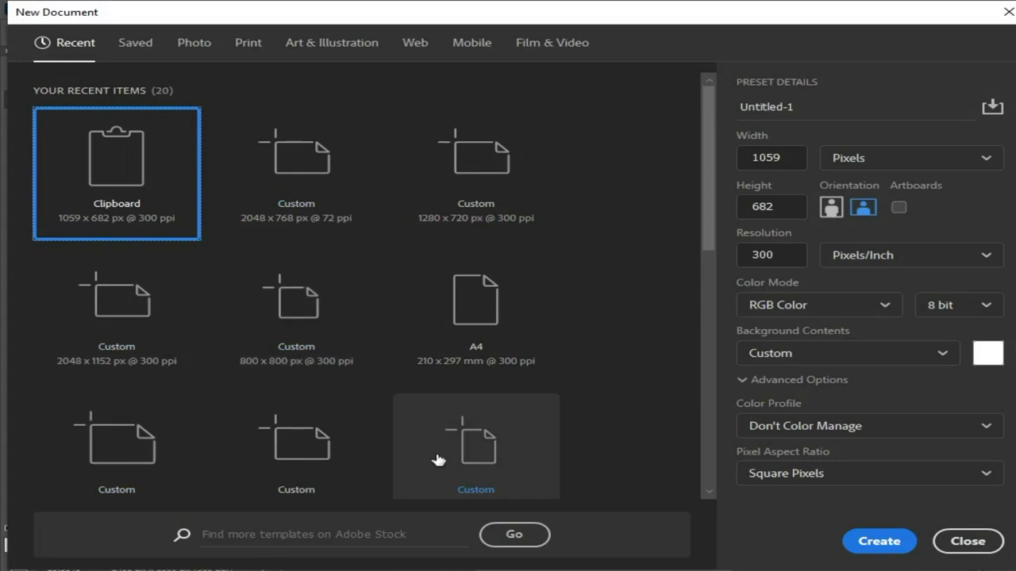
pyautogui.click(482, 320)
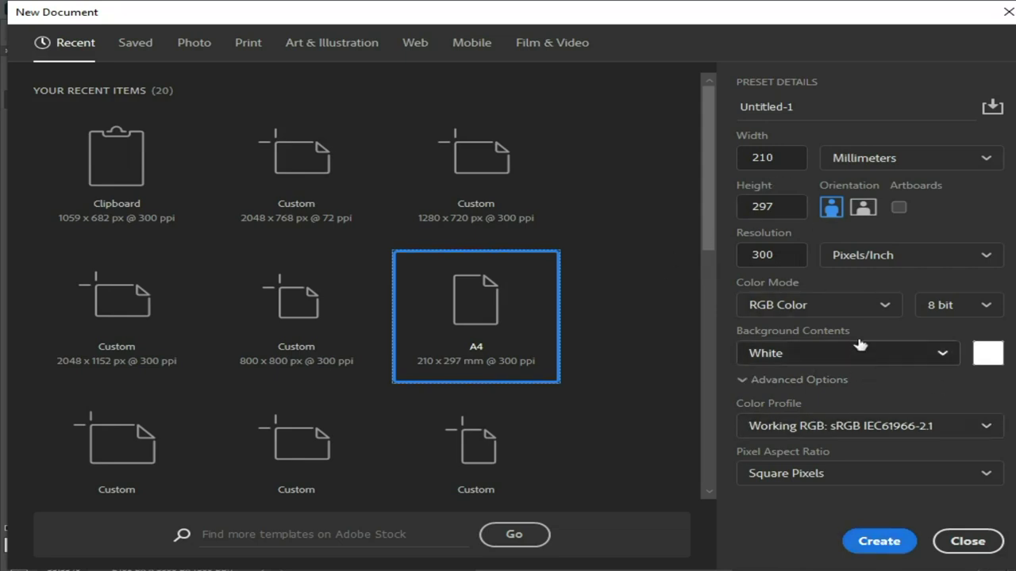
pyautogui.click(884, 307)
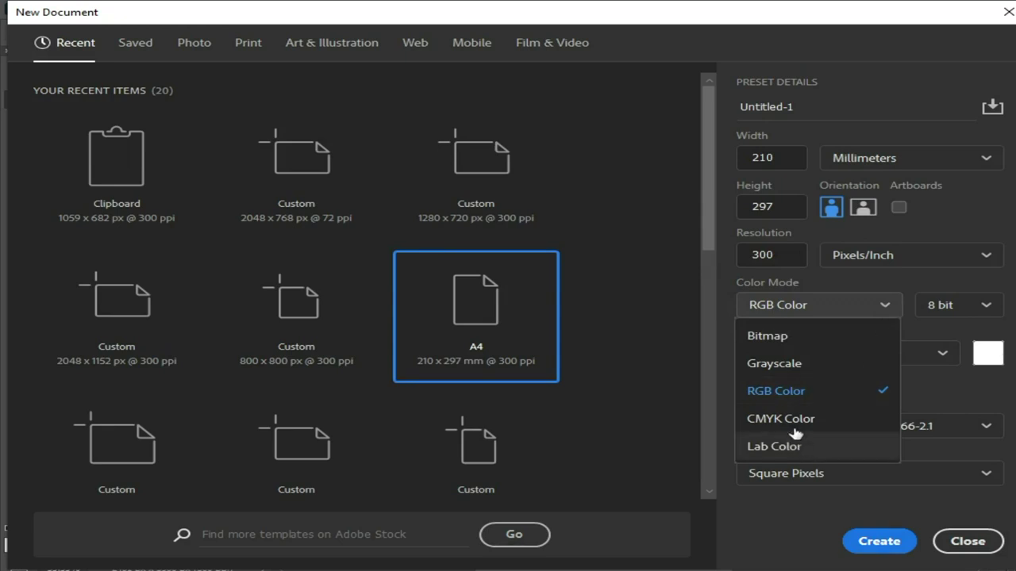
pyautogui.click(868, 290)
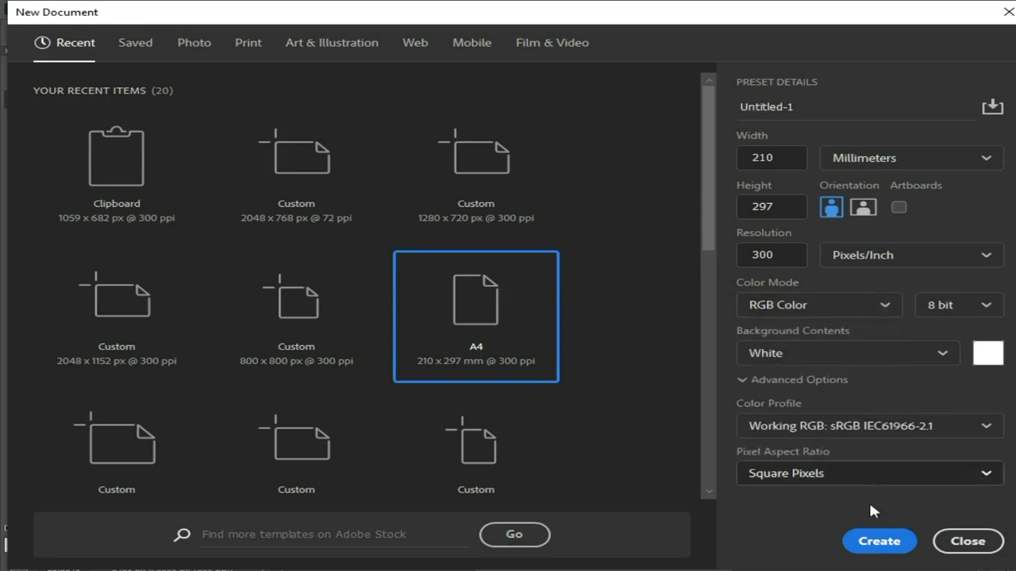
pyautogui.click(878, 541)
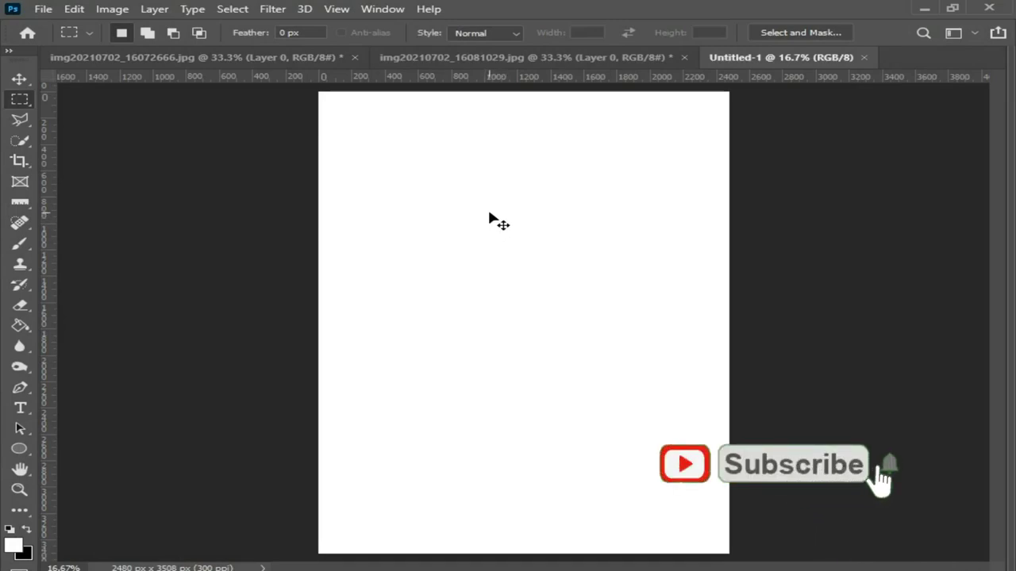
# Step: Paste the card front onto the A4 page as Layer 1, dismissing the stray menus
pyautogui.hotkey('ctrl', 'v')
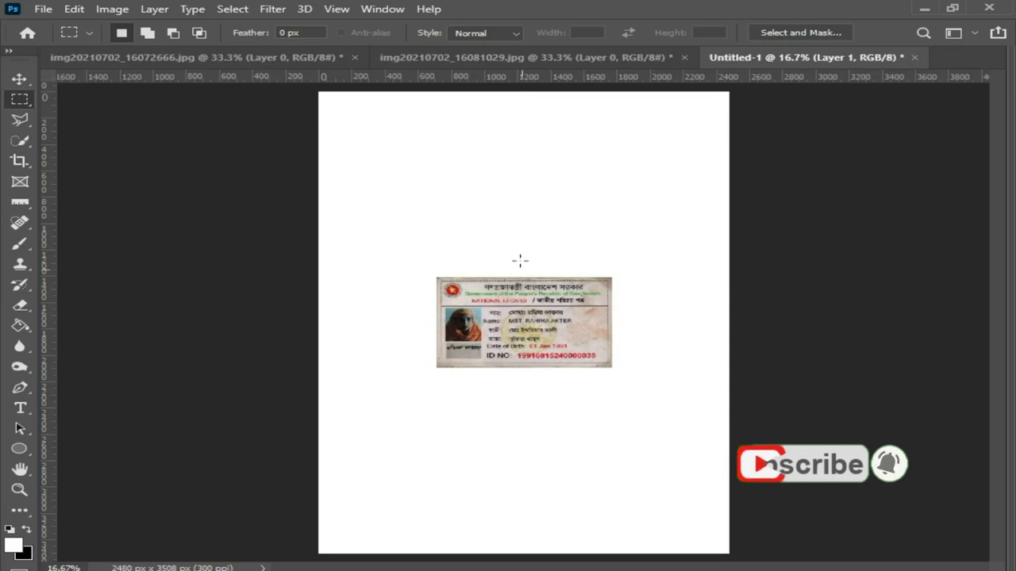
pyautogui.click(43, 9)
pyautogui.rightClick(429, 166)
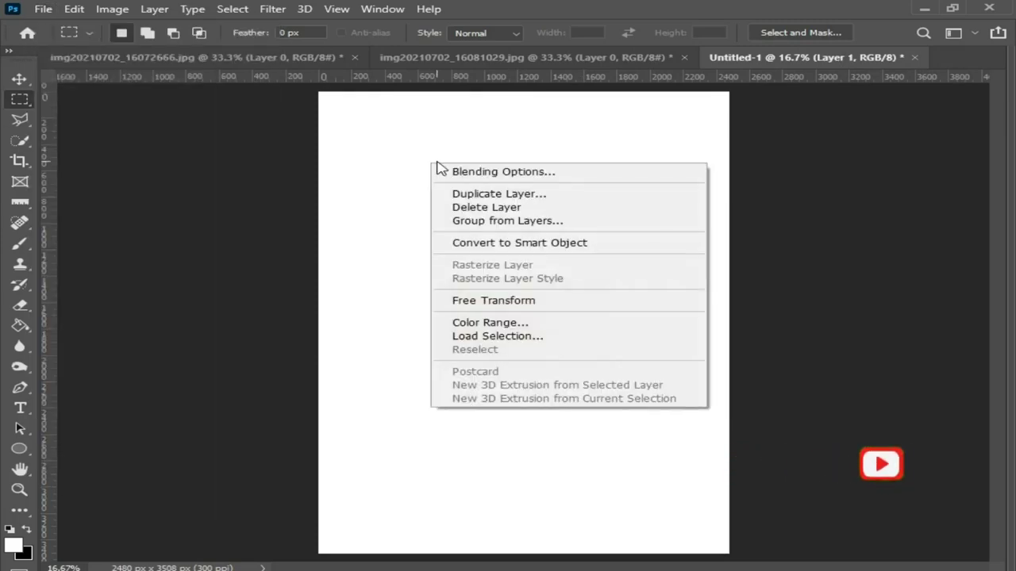
pyautogui.click(32, 10)
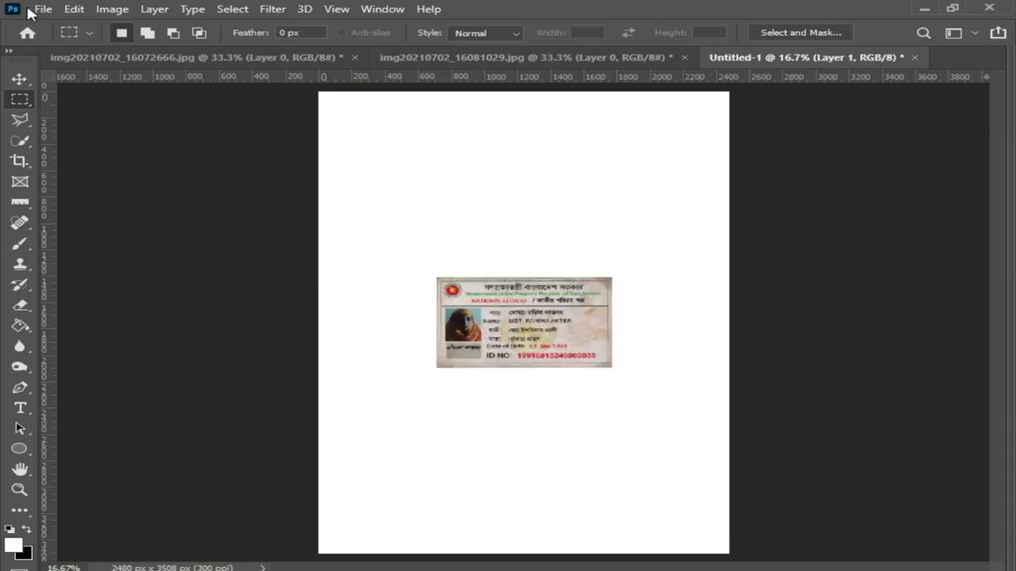
pyautogui.click(35, 11)
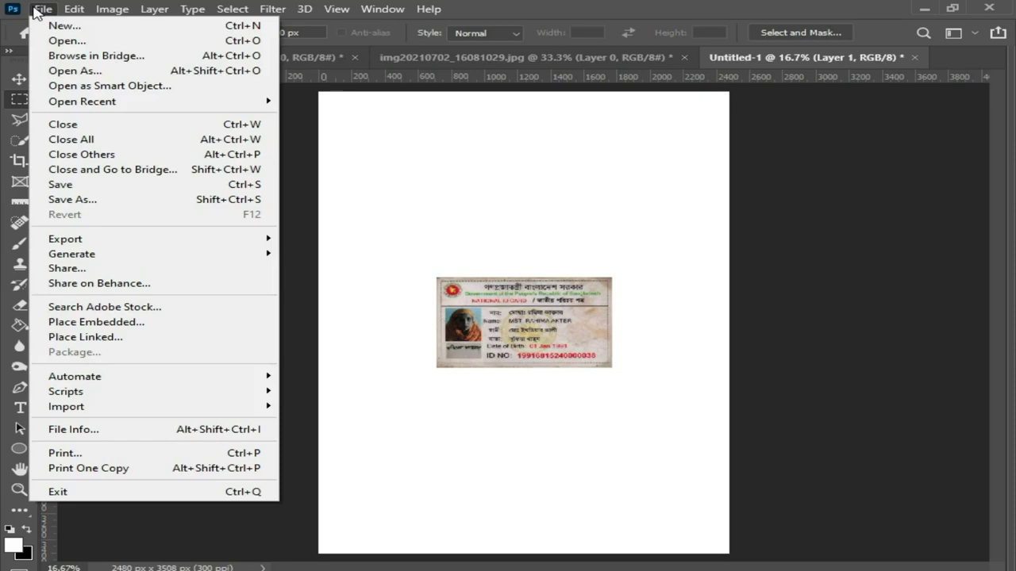
pyautogui.click(543, 167)
# Step: Drag the card front onto the A4 page and delete the duplicate Layer 2
pyautogui.click(195, 56)
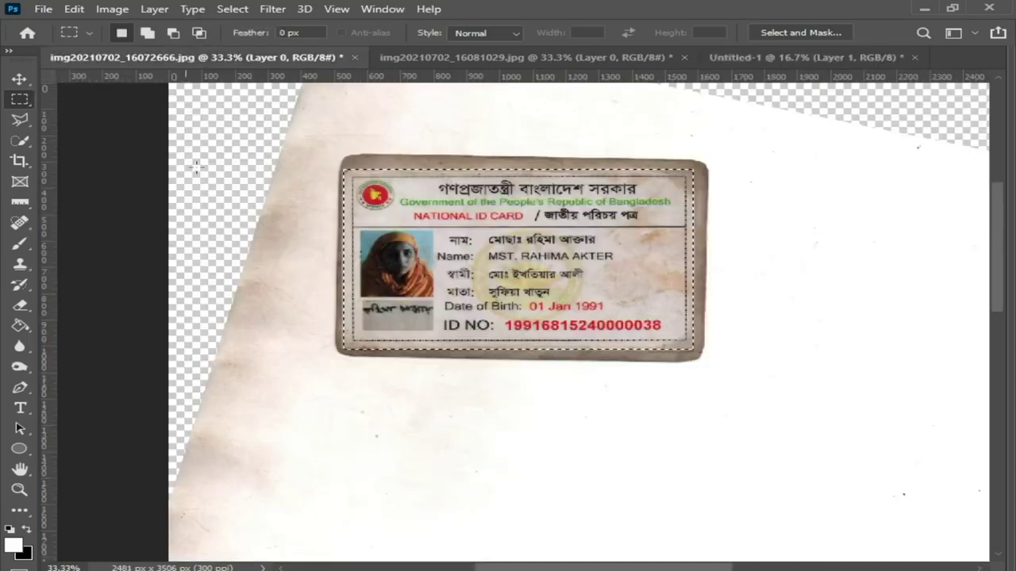
pyautogui.press('v')
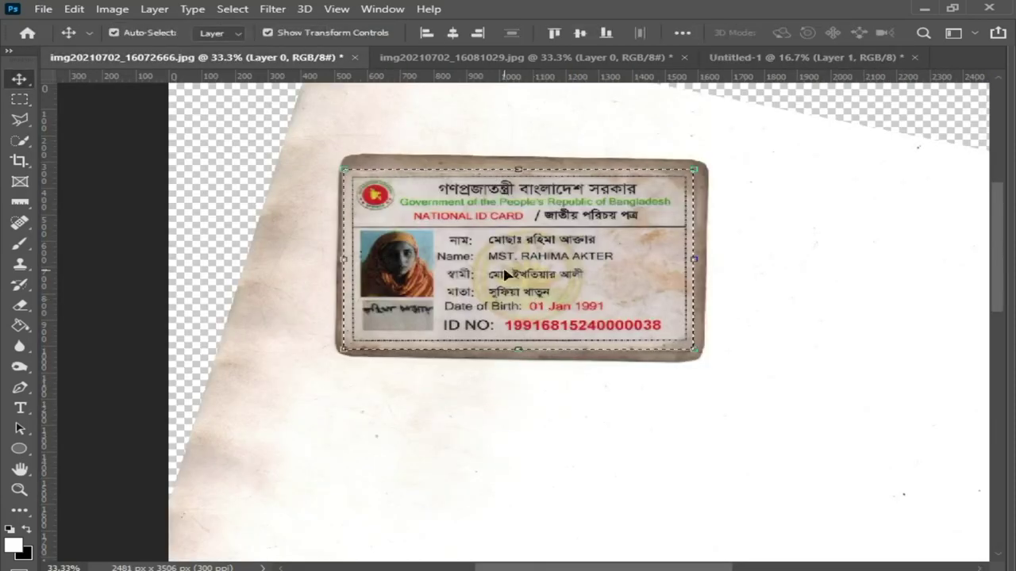
pyautogui.moveTo(492, 258)
pyautogui.mouseDown()
pyautogui.moveTo(810, 56)
pyautogui.moveTo(484, 157)
pyautogui.mouseUp()
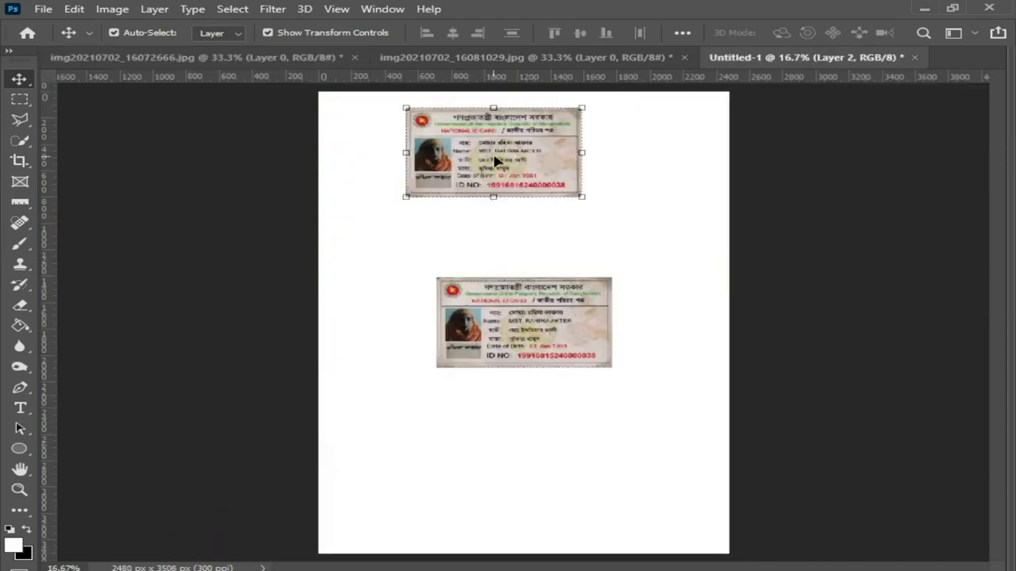
pyautogui.hotkey('shift', 'Tab')
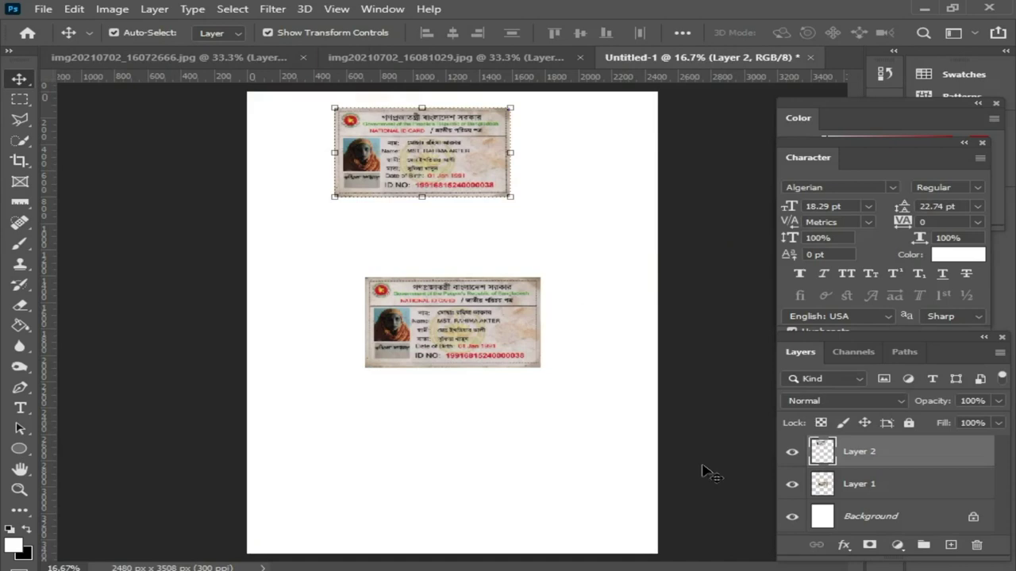
pyautogui.click(977, 548)
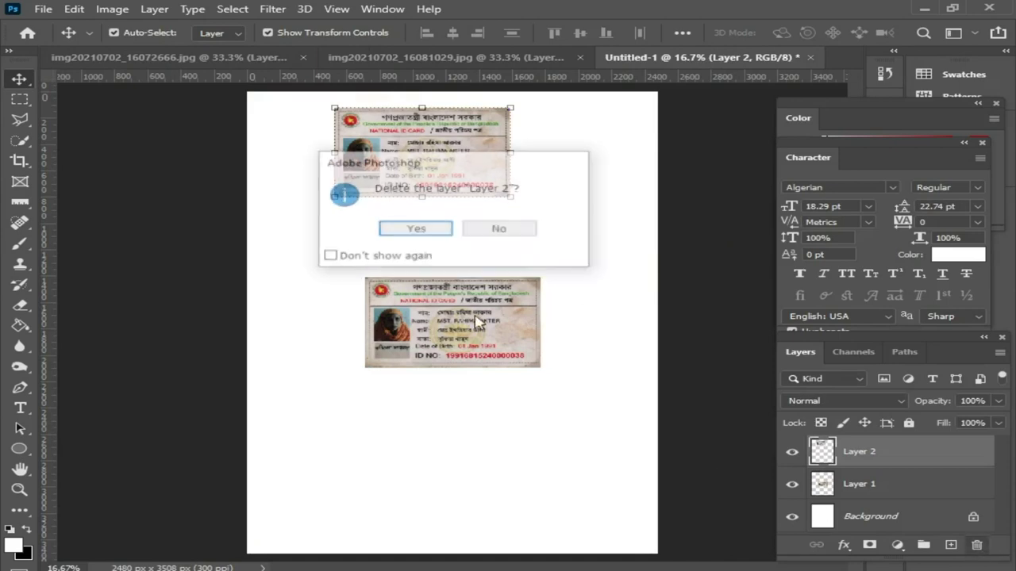
pyautogui.press('Return')
# Step: Move the card front into the upper part of the page and bring up the card-back scan
pyautogui.moveTo(465, 247); pyautogui.dragTo(441, 163)
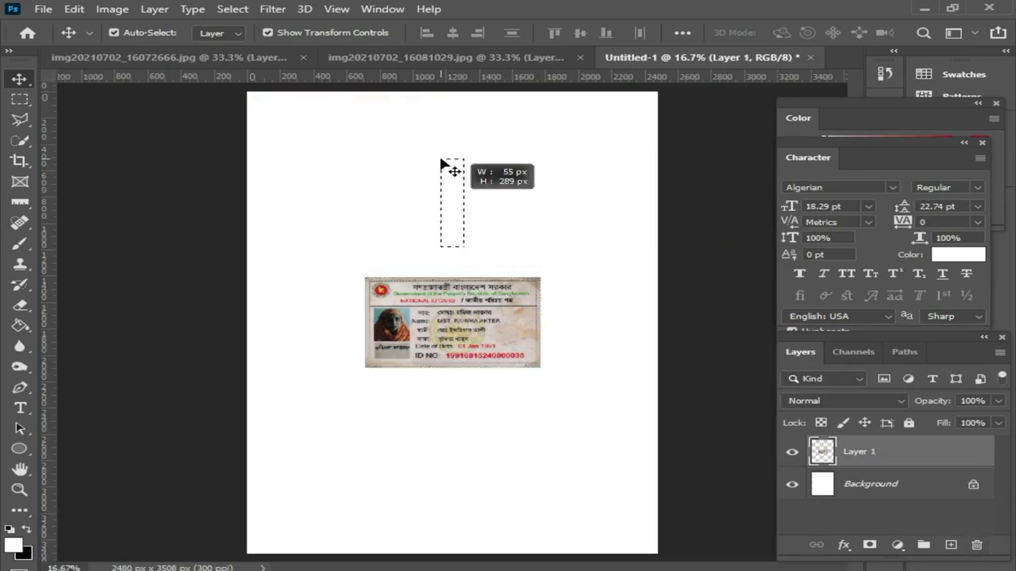
pyautogui.moveTo(472, 276)
pyautogui.mouseDown()
pyautogui.moveTo(441, 254)
pyautogui.moveTo(460, 224)
pyautogui.mouseUp()
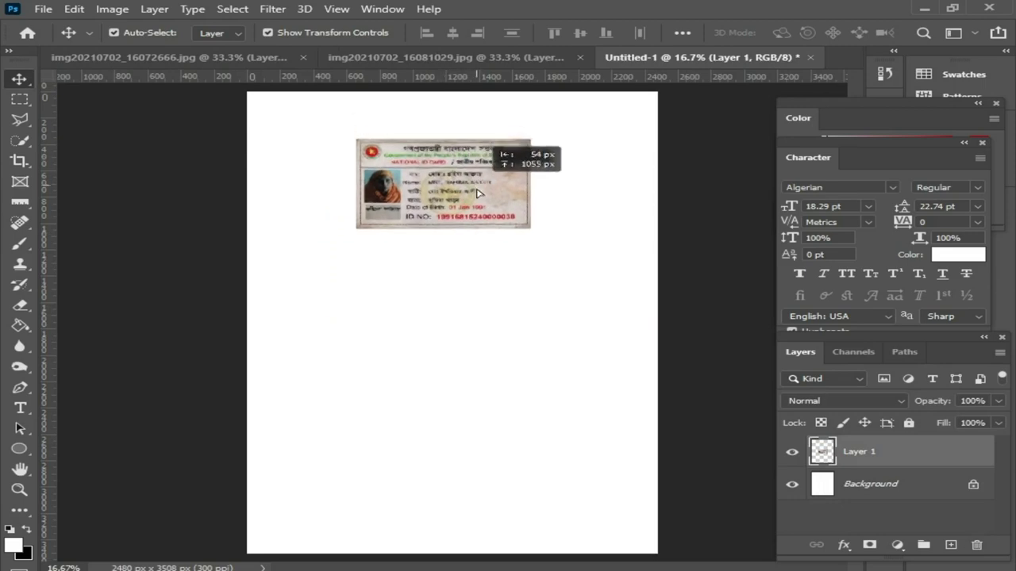
pyautogui.moveTo(460, 225); pyautogui.dragTo(485, 230)
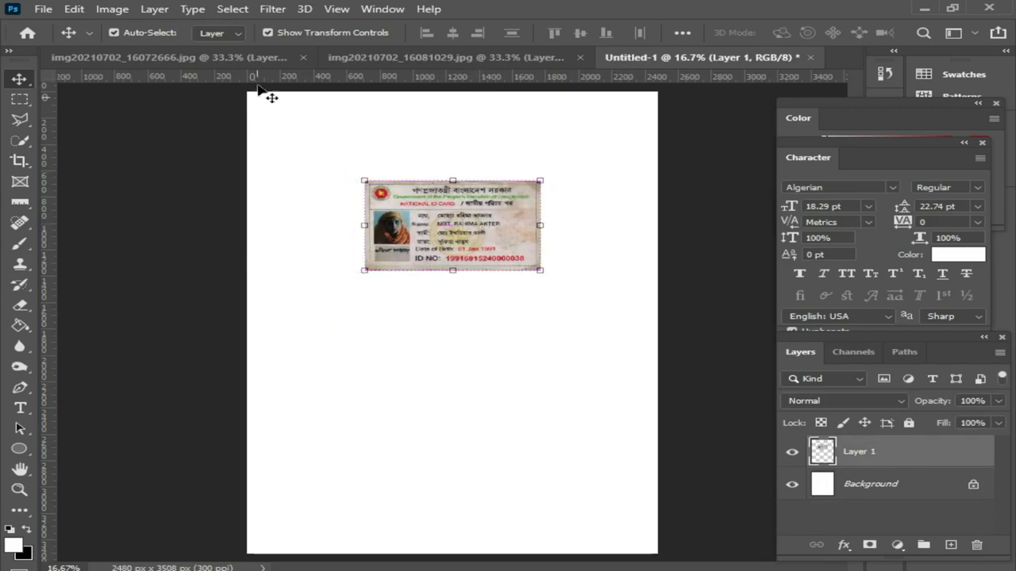
pyautogui.click(431, 58)
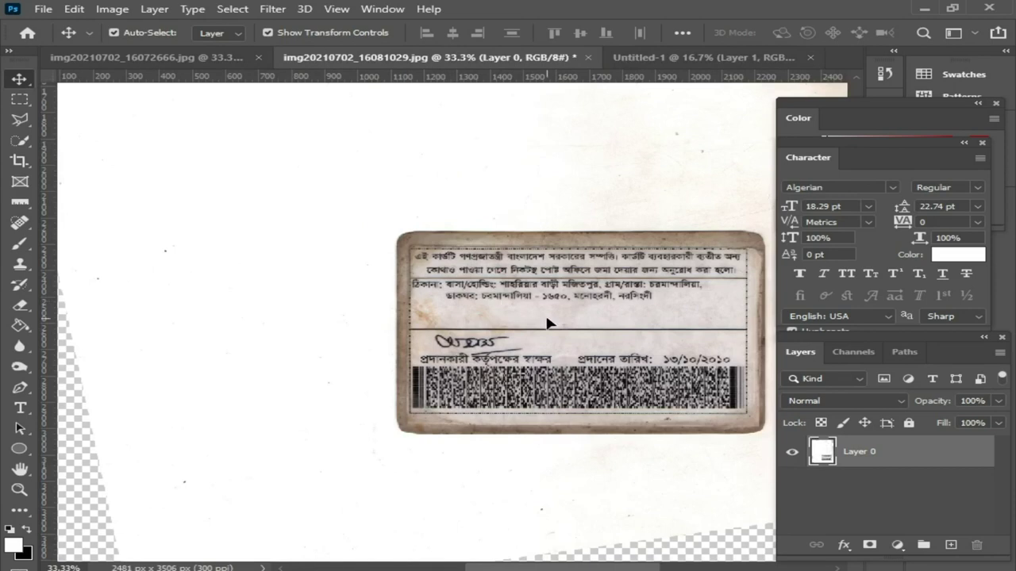
# Step: Select the card back in its scan with the Rectangular Marquee
pyautogui.hotkey('shift', 'Tab')
pyautogui.press('m')
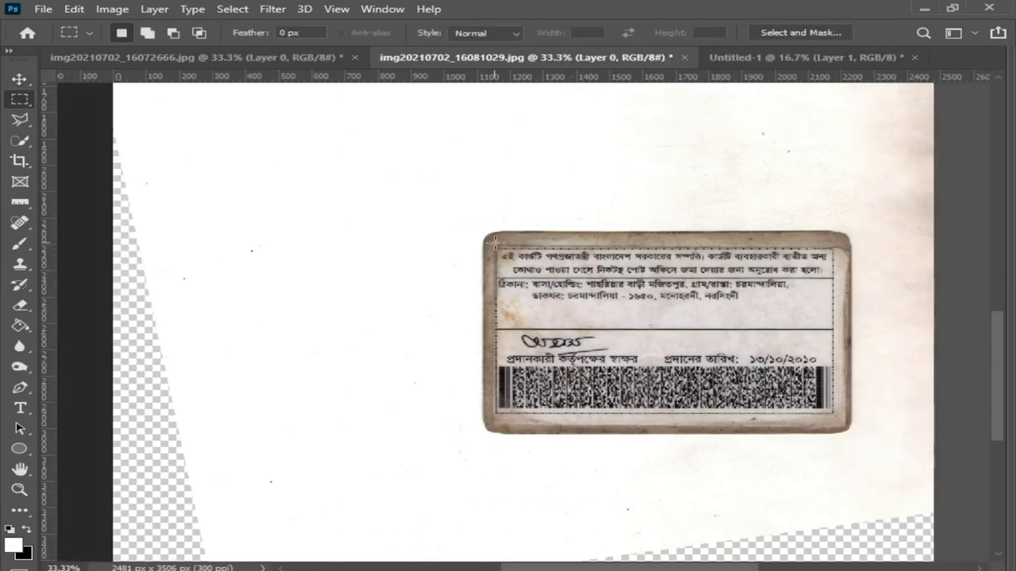
pyautogui.moveTo(492, 240); pyautogui.dragTo(845, 427)
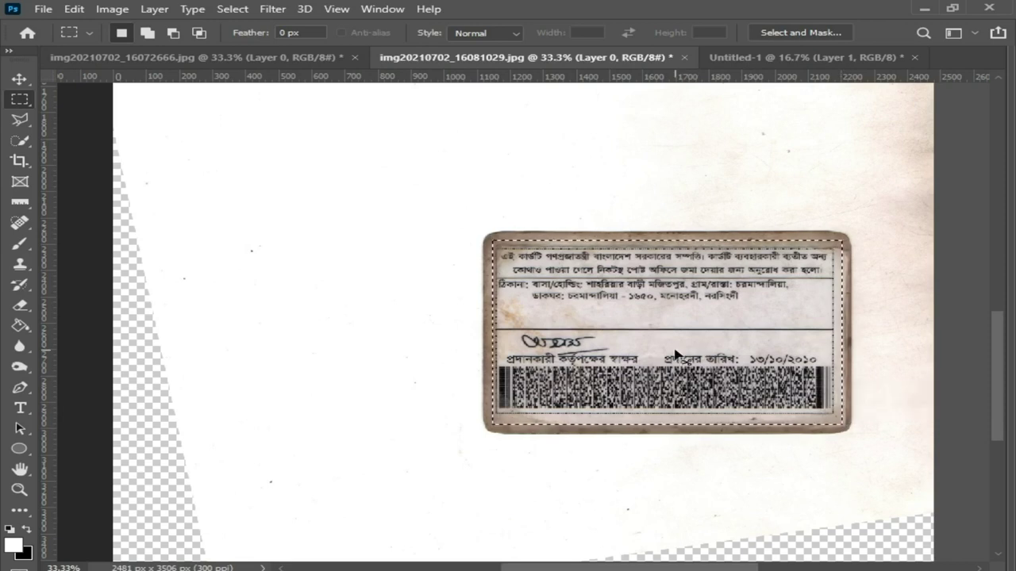
# Step: Paste the card back onto the A4 page as Layer 2, placed below the front
pyautogui.click(755, 55)
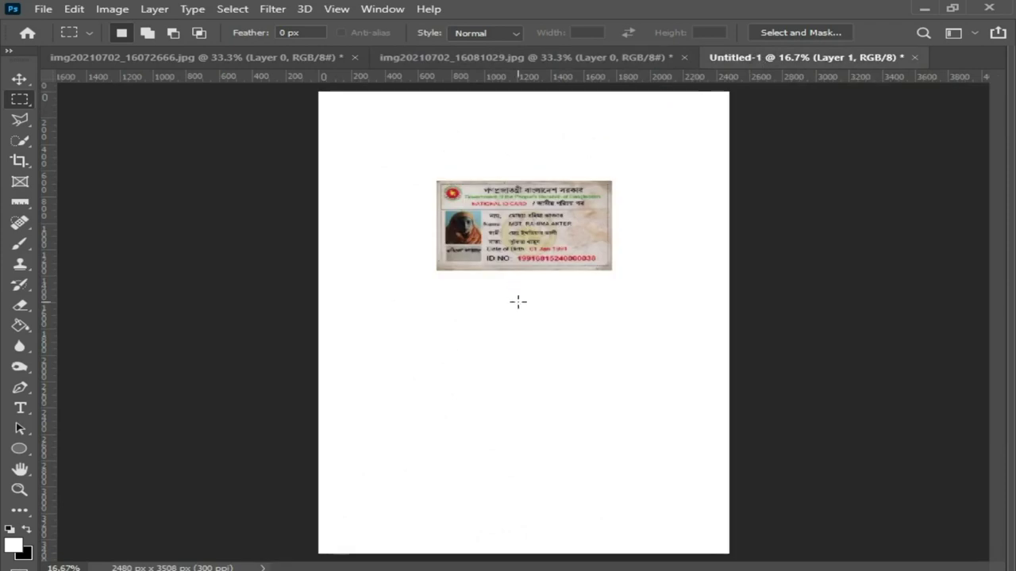
pyautogui.hotkey('ctrl', 'v')
pyautogui.press('v')
pyautogui.moveTo(527, 305)
pyautogui.mouseDown()
pyautogui.moveTo(548, 314)
pyautogui.moveTo(558, 299)
pyautogui.moveTo(551, 342)
pyautogui.mouseUp()
pyautogui.scroll(1, 558, 298)
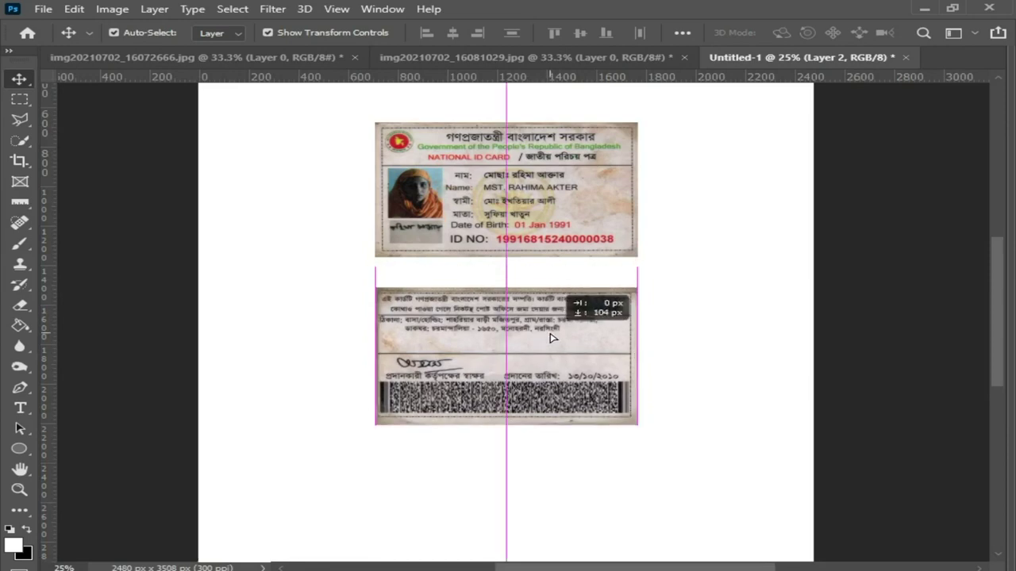
pyautogui.scroll(-1, 518, 288)
pyautogui.hotkey('shift', 'Tab')
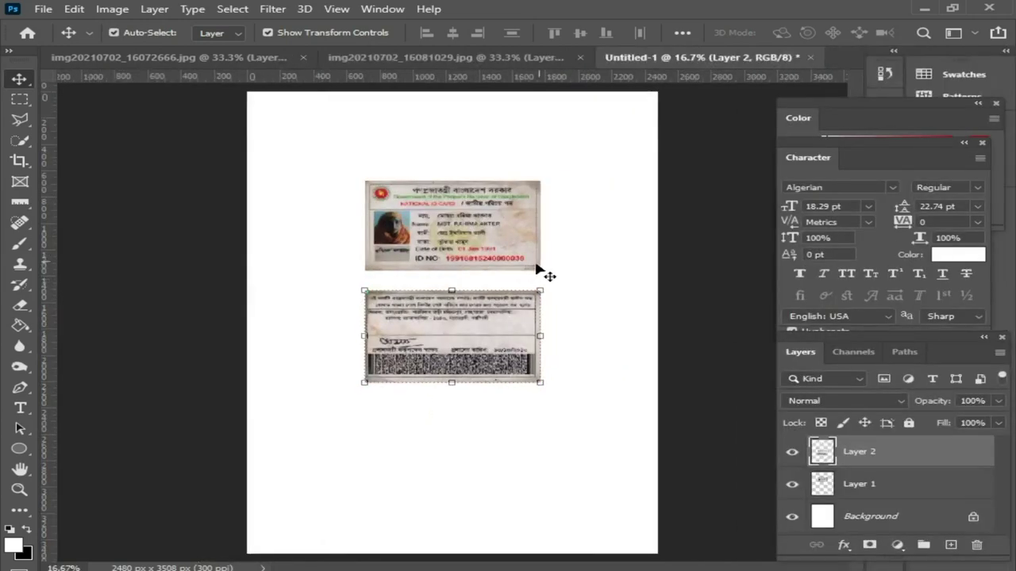
# Step: Snap the card back flush under the front, apply a 0.19° transform, then lower it slightly
pyautogui.moveTo(336, 132); pyautogui.dragTo(571, 445)
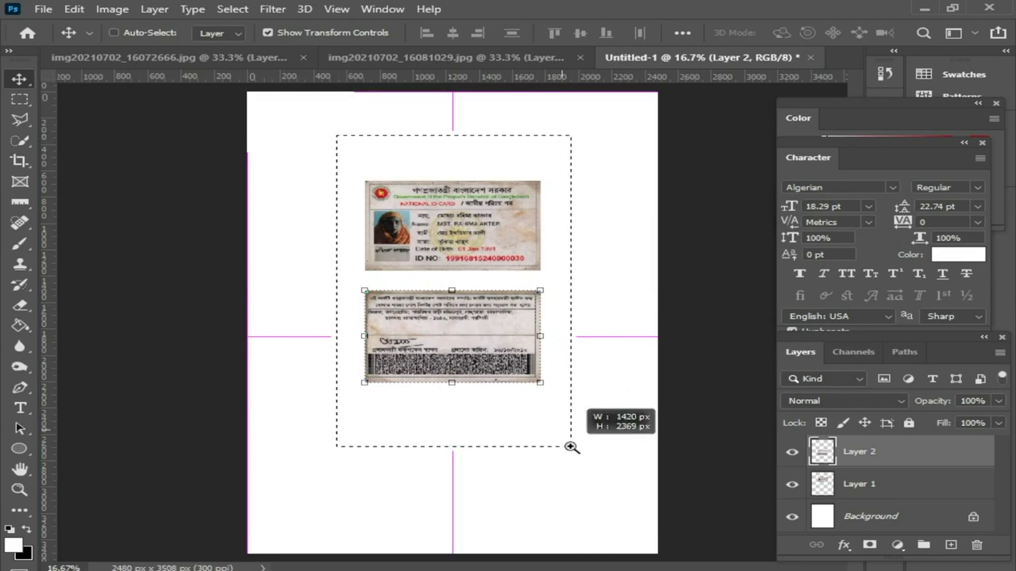
pyautogui.moveTo(272, 238); pyautogui.dragTo(709, 533)
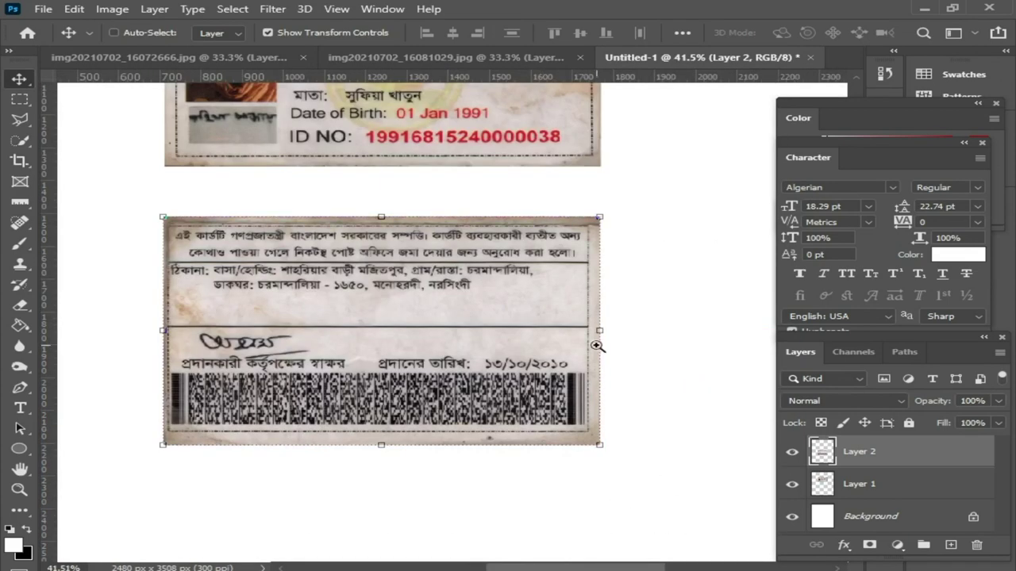
pyautogui.moveTo(446, 293); pyautogui.dragTo(446, 232)
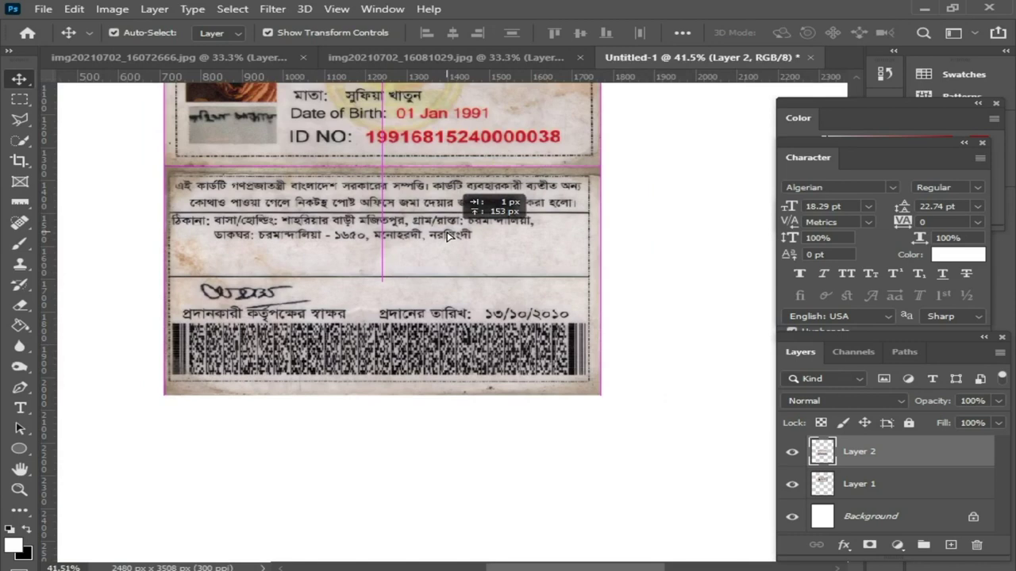
pyautogui.moveTo(447, 235); pyautogui.dragTo(447, 235)
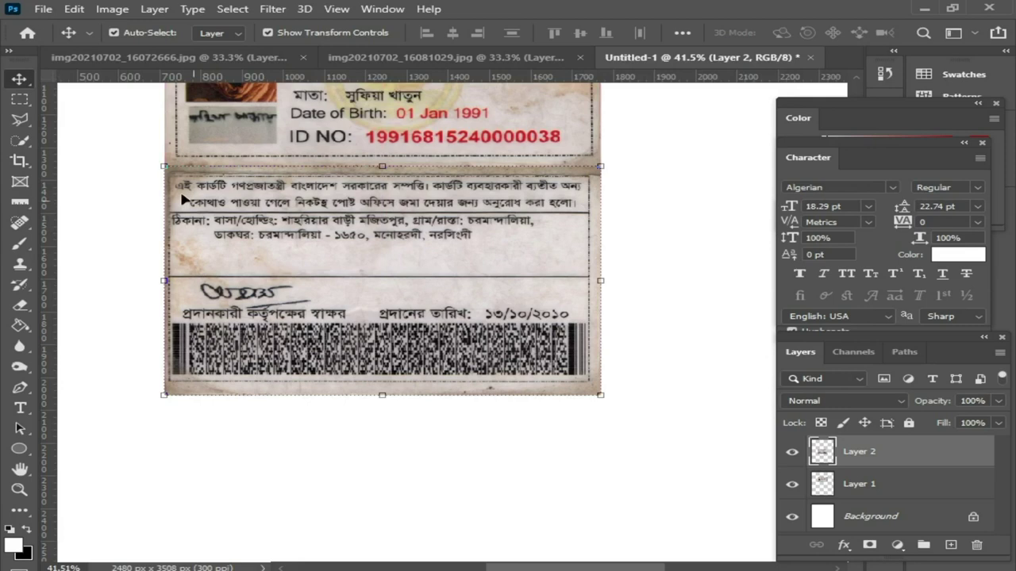
pyautogui.hotkey('ctrl', 't')
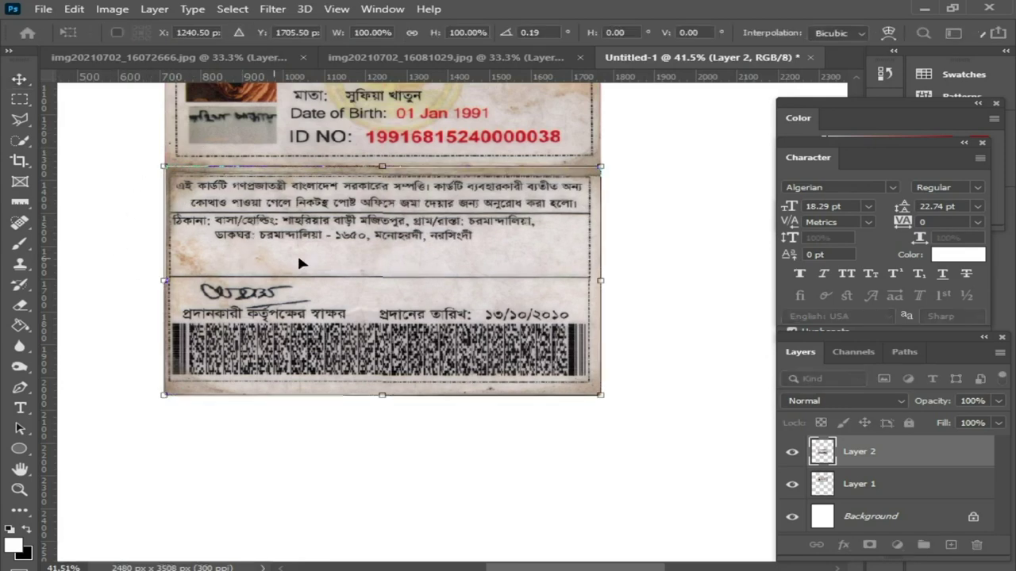
pyautogui.press('Return')
pyautogui.click(131, 188)
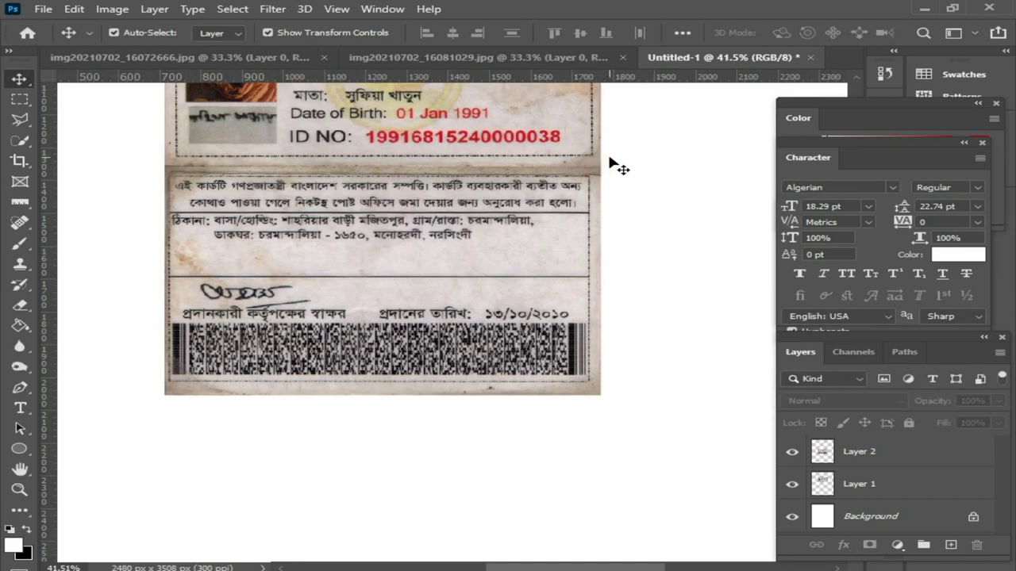
pyautogui.moveTo(461, 247); pyautogui.dragTo(457, 331)
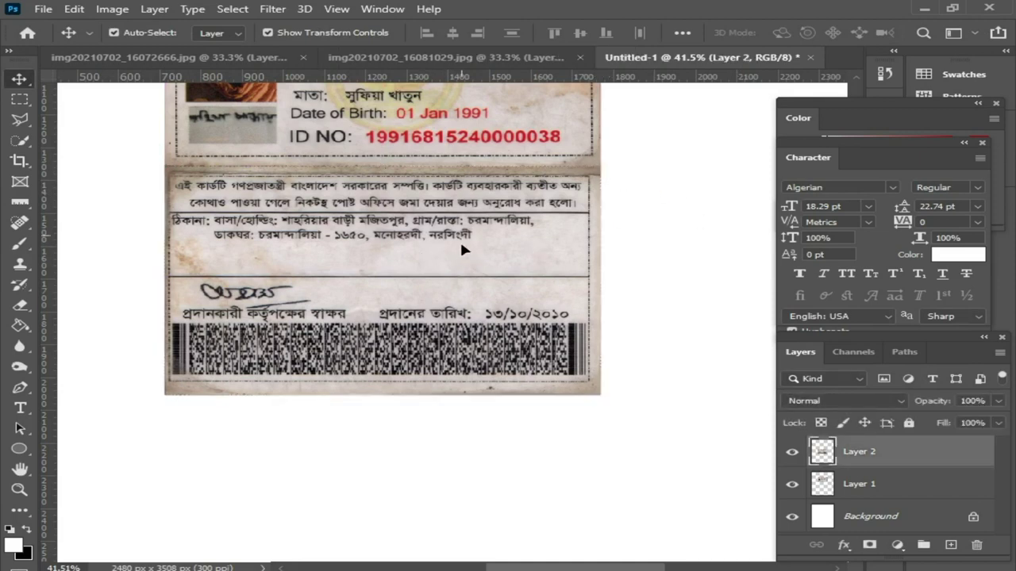
pyautogui.scroll(-3, 459, 238)
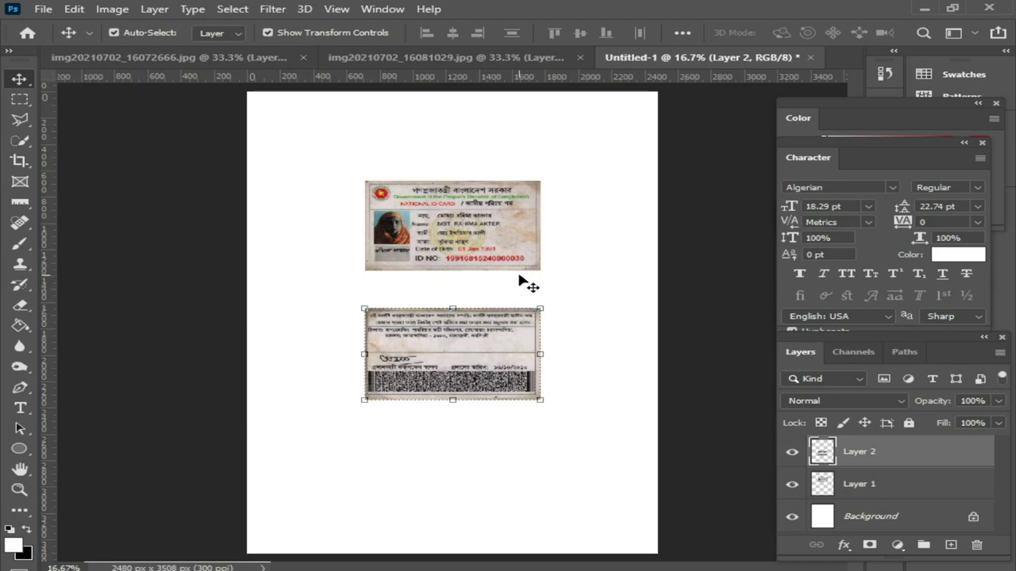
pyautogui.hotkey('ctrl', '+')
pyautogui.hotkey('ctrl', '+')
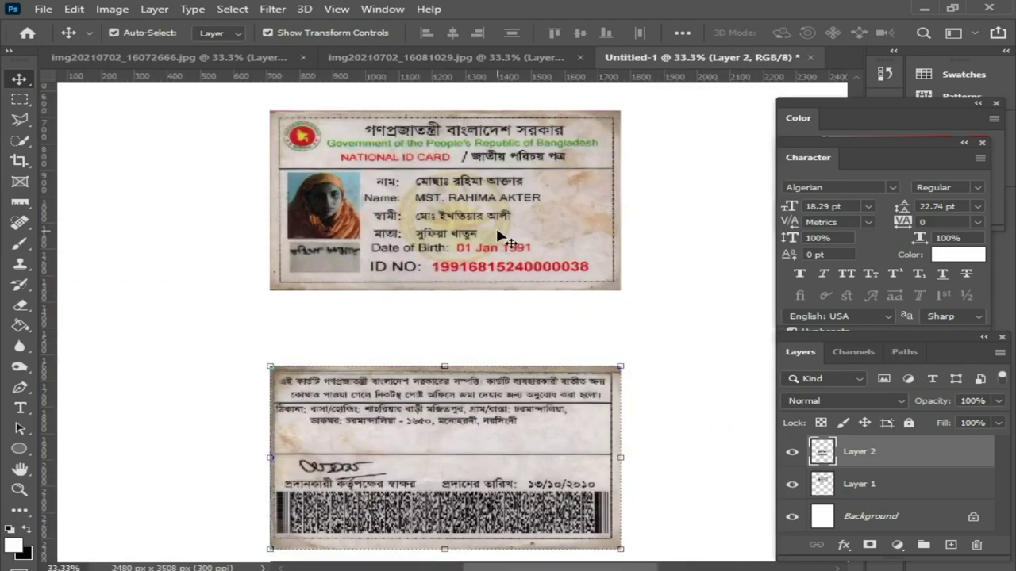
pyautogui.click(475, 167)
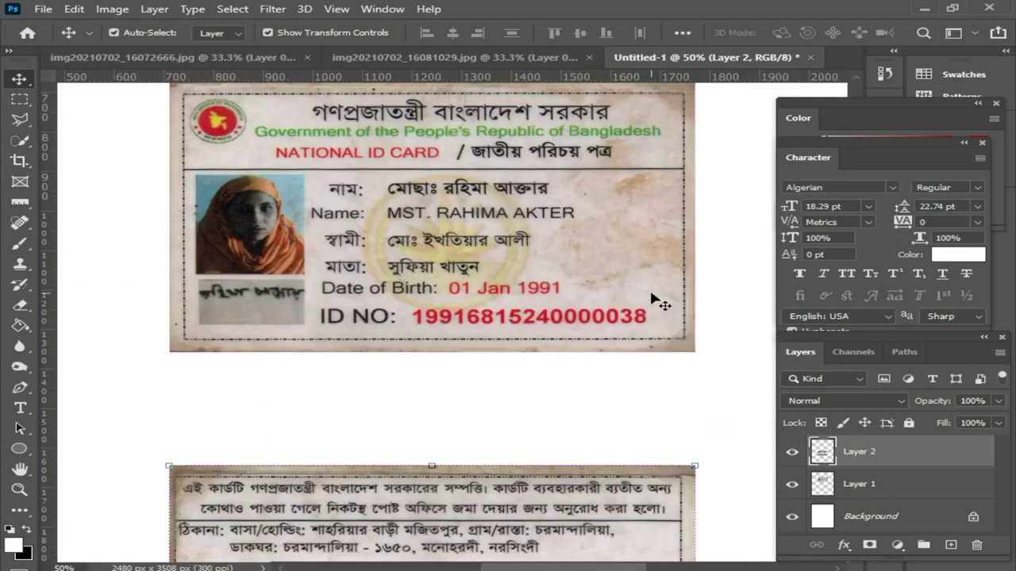
pyautogui.hotkey('ctrl', '-')
pyautogui.click(595, 229)
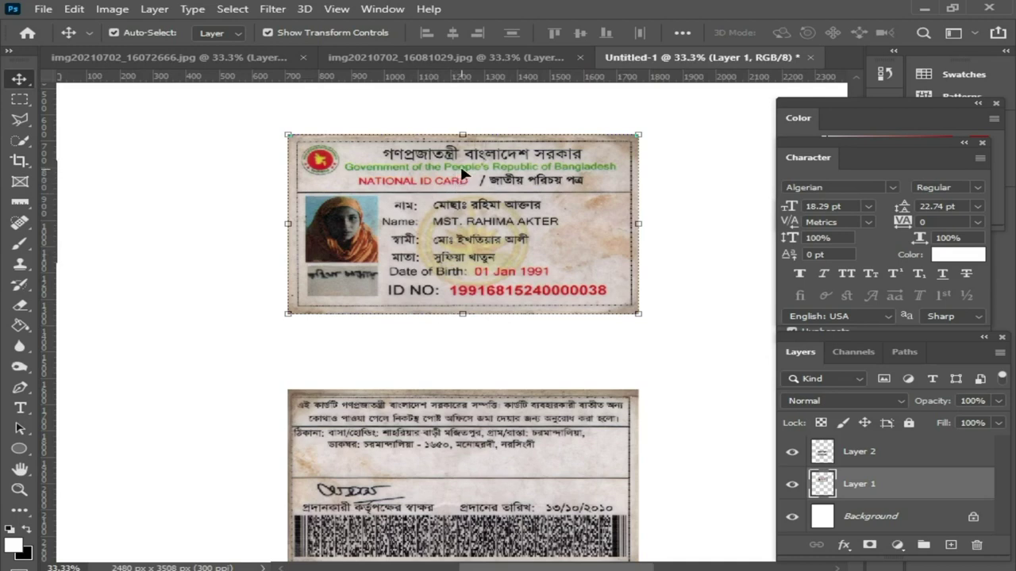
# Step: Select the Burn Tool with Range set to Highlights and Exposure 19%
pyautogui.click(19, 367)
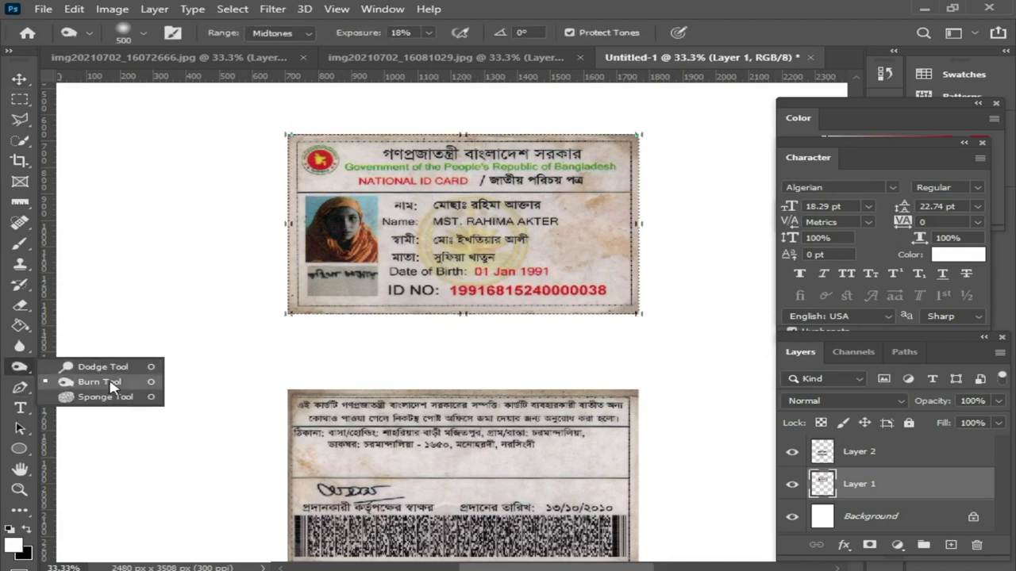
pyautogui.click(99, 382)
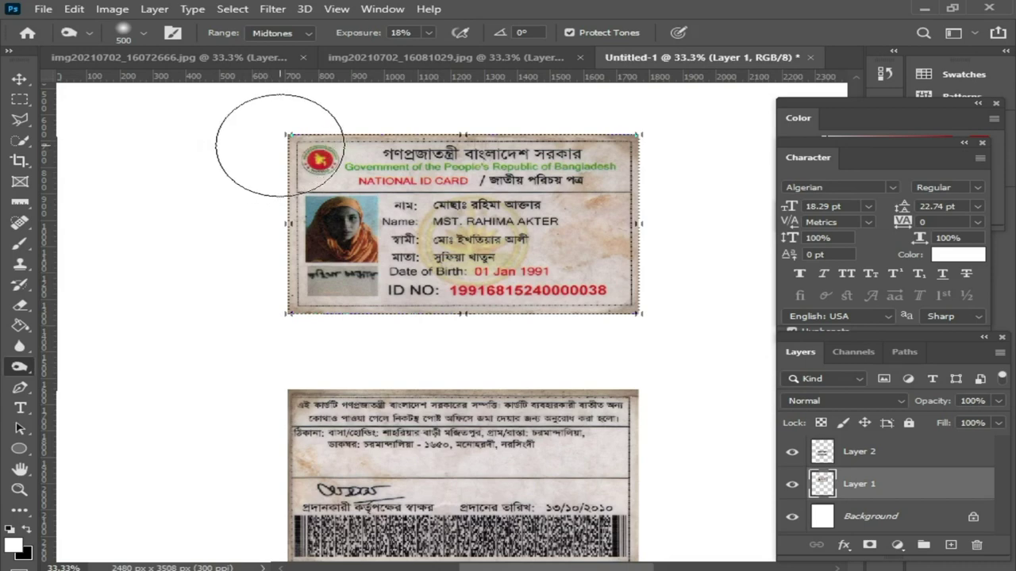
pyautogui.click(309, 34)
pyautogui.click(310, 39)
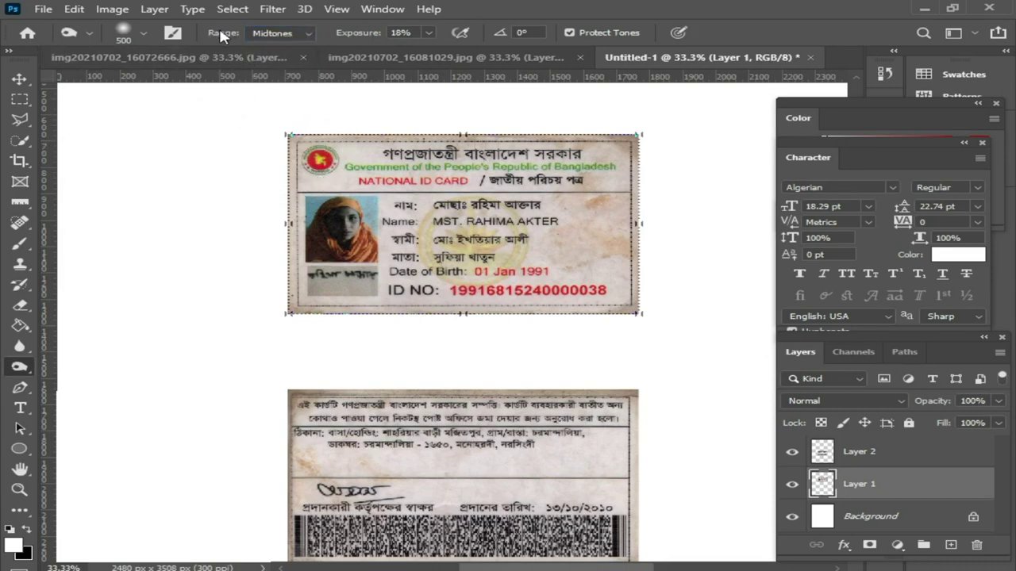
pyautogui.click(310, 34)
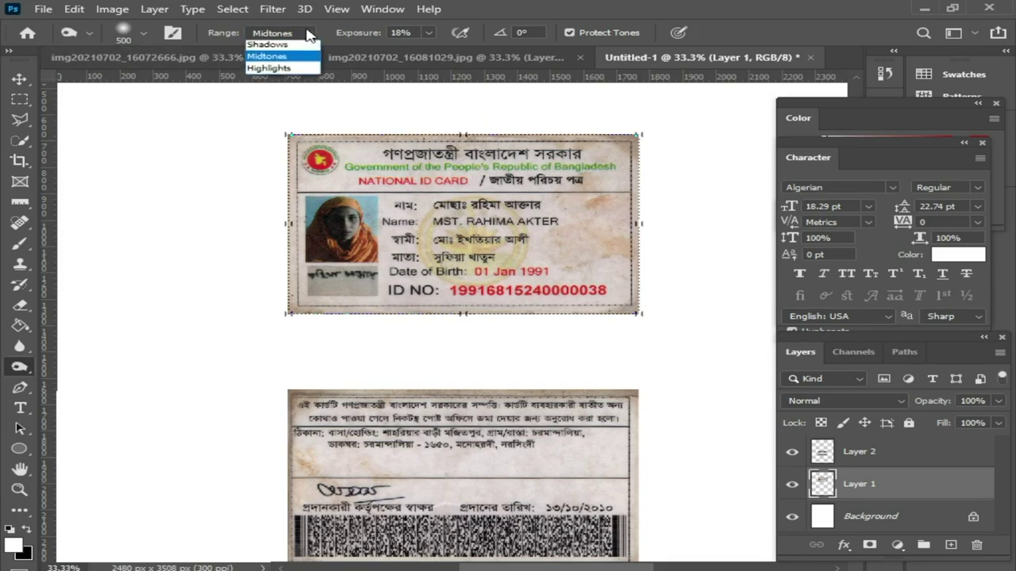
pyautogui.click(273, 71)
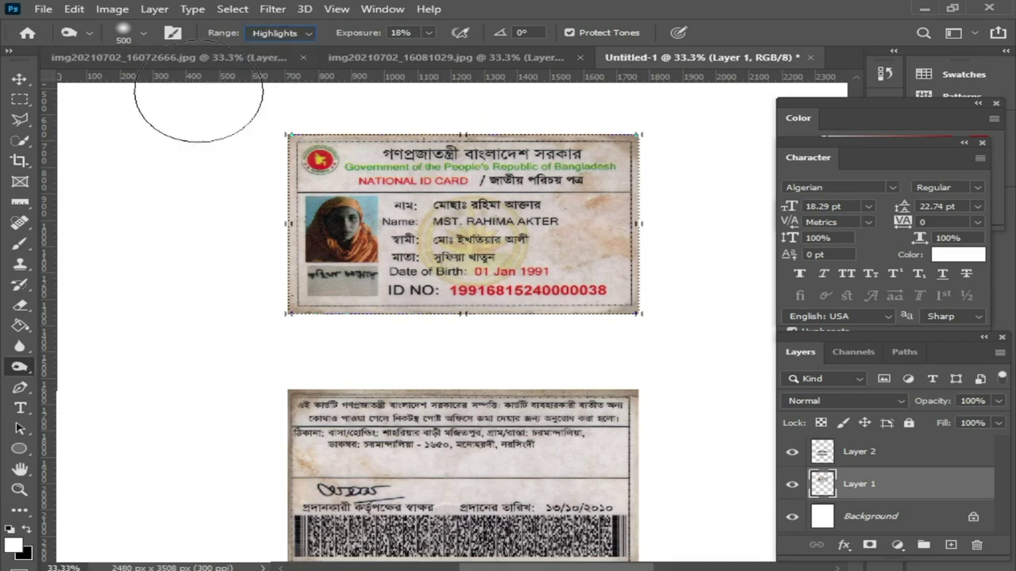
pyautogui.click(429, 33)
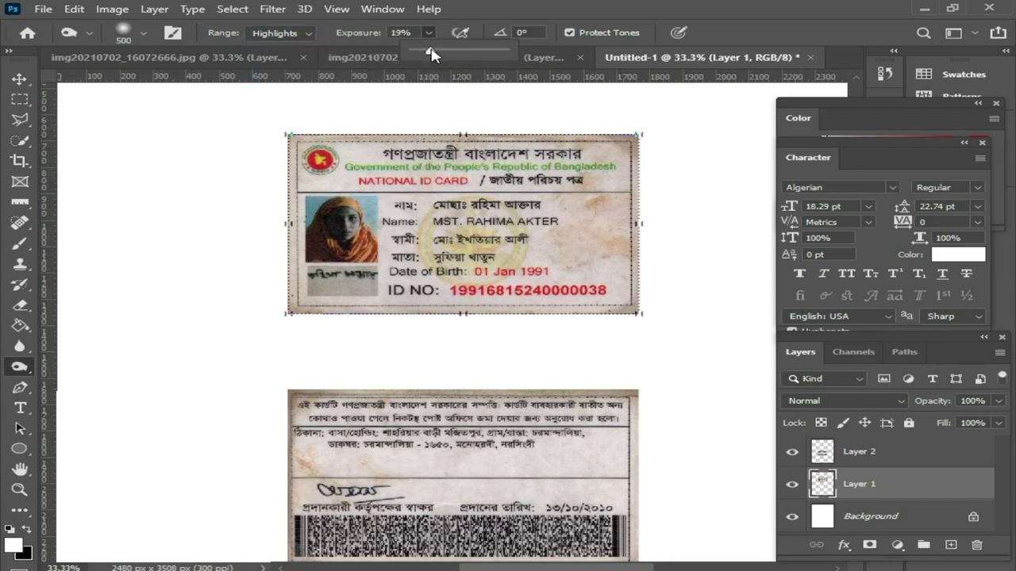
pyautogui.click(432, 52)
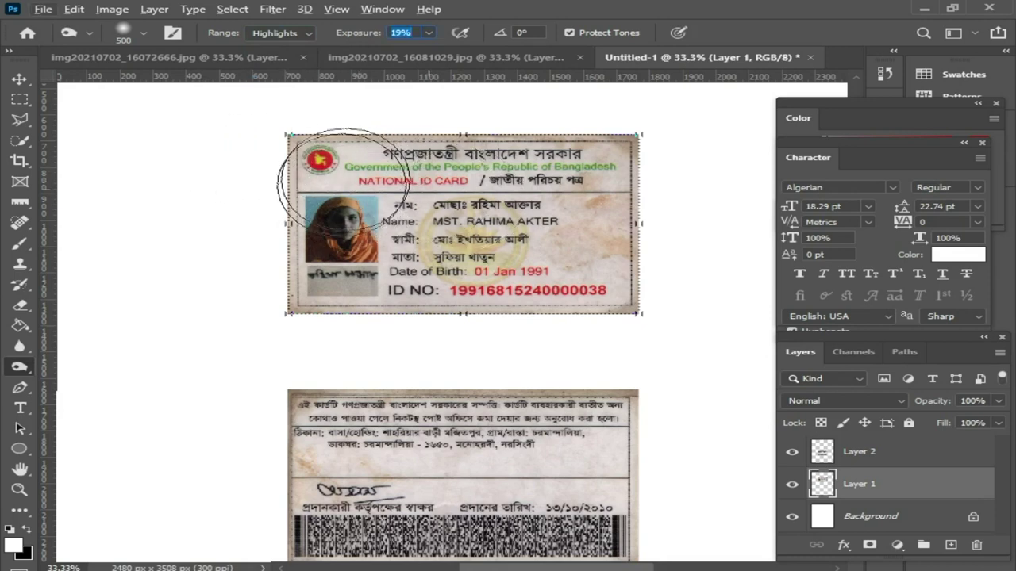
# Step: Burn along the top edge of the card front
pyautogui.click(20, 79)
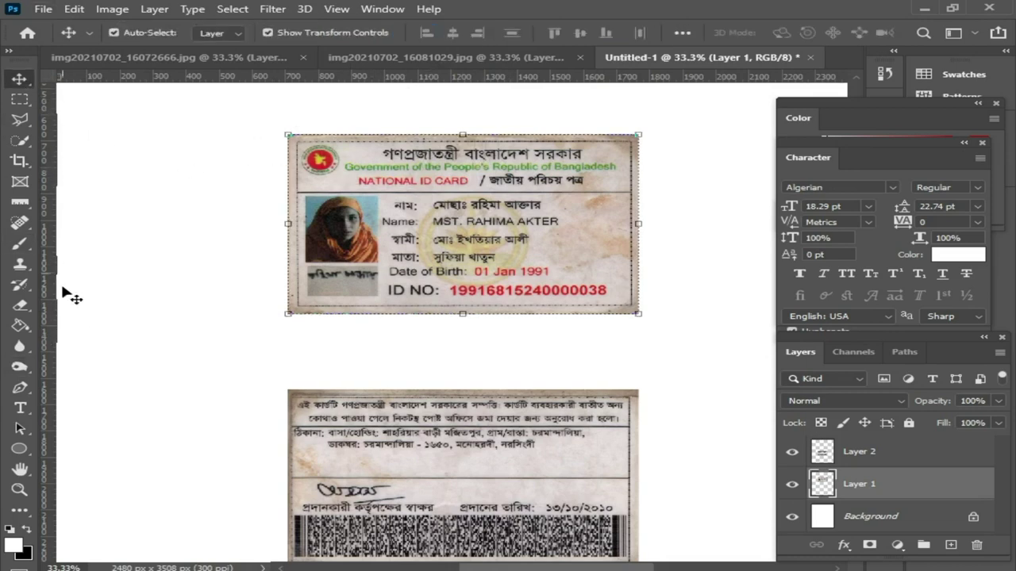
pyautogui.click(19, 368)
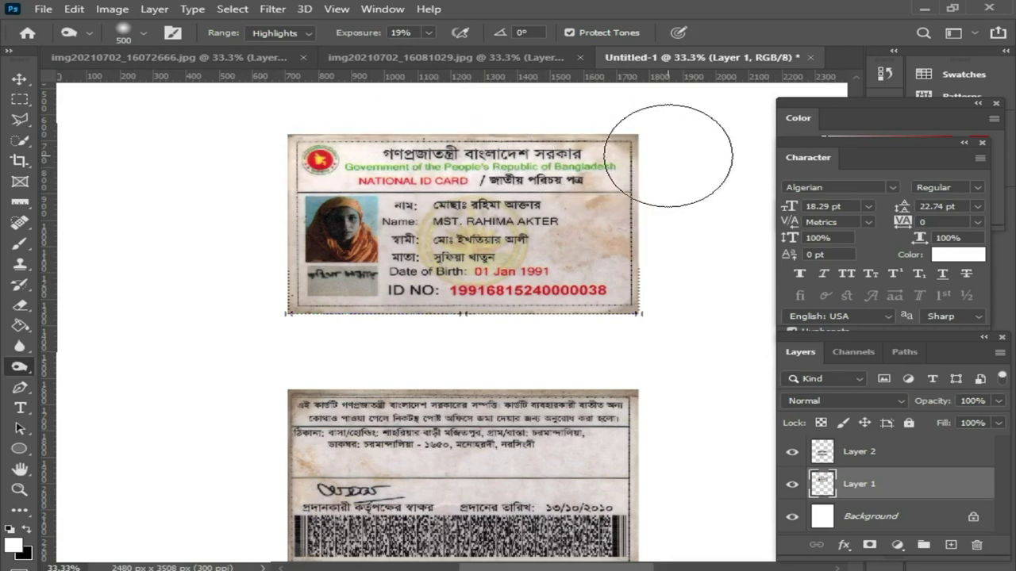
pyautogui.moveTo(181, 294)
pyautogui.mouseDown()
pyautogui.moveTo(283, 245)
pyautogui.moveTo(673, 223)
pyautogui.moveTo(294, 267)
pyautogui.moveTo(680, 294)
pyautogui.moveTo(606, 339)
pyautogui.mouseUp()
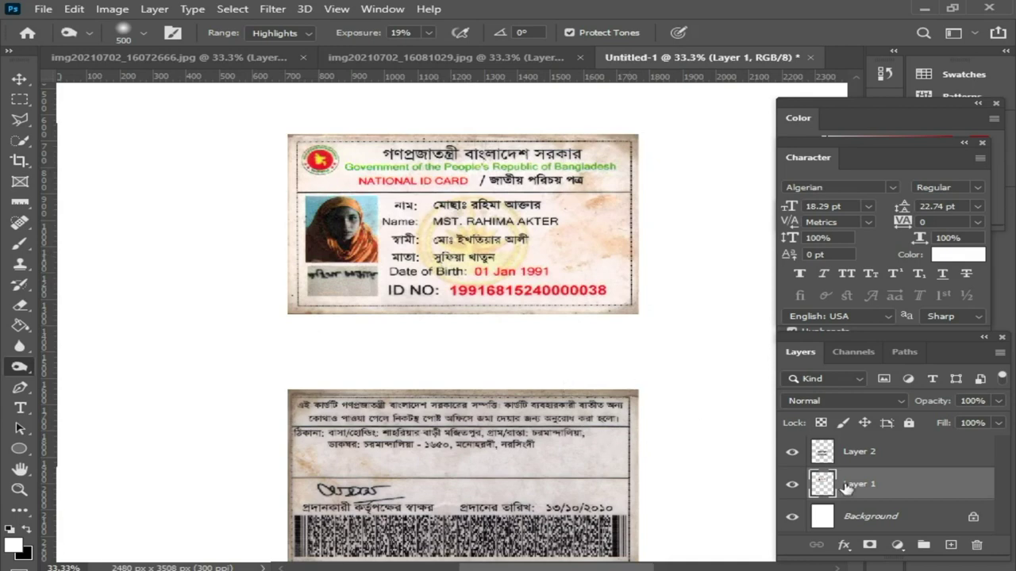
# Step: Select the card back layer, zoom out to 16.7% to see the whole page, and take the Move tool
pyautogui.click(889, 454)
pyautogui.scroll(-2, 401, 369)
pyautogui.scroll(-1, 402, 365)
pyautogui.moveTo(356, 320)
pyautogui.mouseDown()
pyautogui.moveTo(267, 313)
pyautogui.moveTo(680, 295)
pyautogui.moveTo(322, 384)
pyautogui.moveTo(680, 370)
pyautogui.moveTo(239, 426)
pyautogui.moveTo(716, 446)
pyautogui.moveTo(317, 306)
pyautogui.moveTo(306, 290)
pyautogui.moveTo(675, 267)
pyautogui.moveTo(433, 232)
pyautogui.mouseUp()
pyautogui.scroll(1, 396, 270)
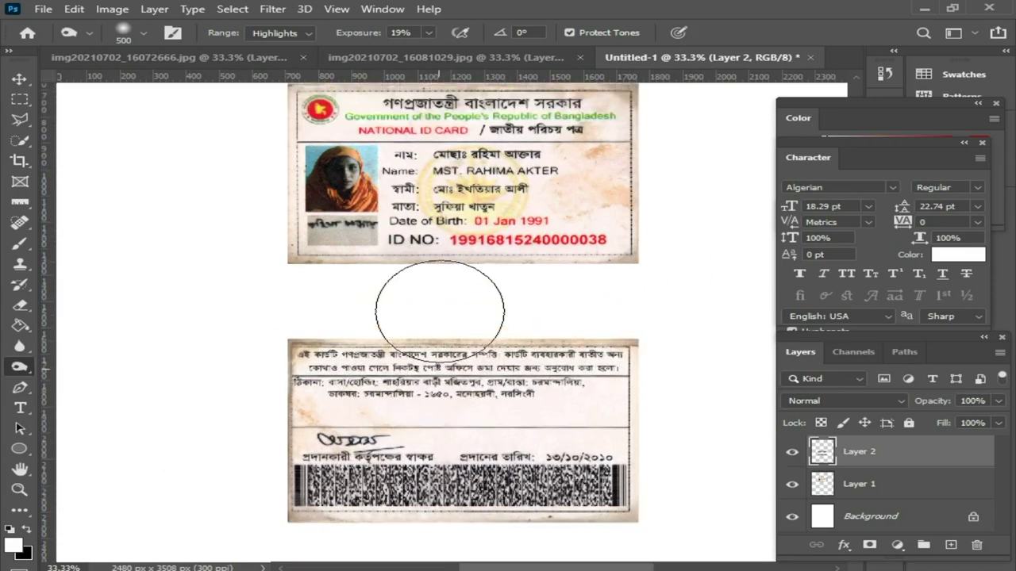
pyautogui.scroll(2, 362, 306)
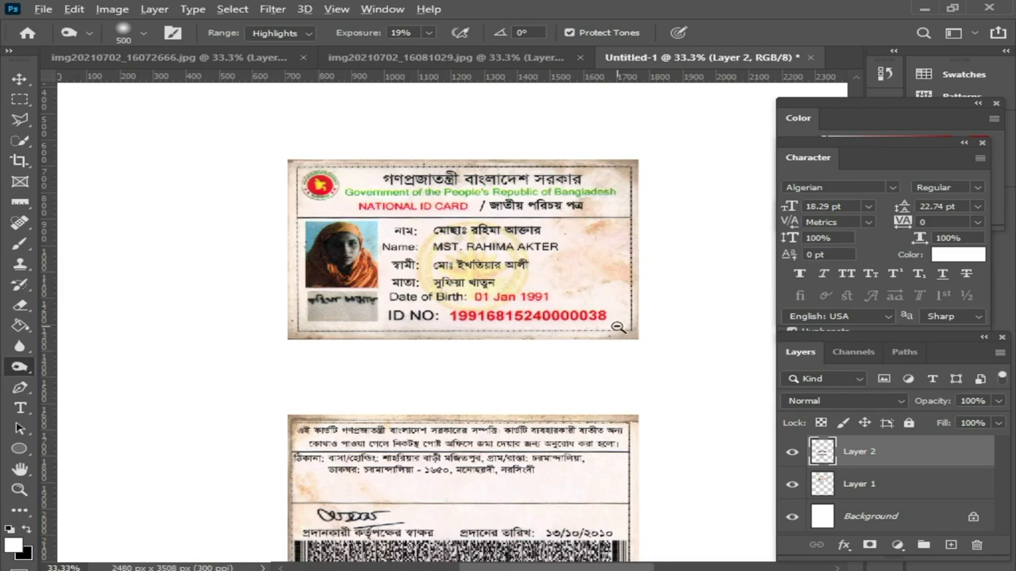
pyautogui.scroll(-1, 620, 327)
pyautogui.scroll(-1, 538, 309)
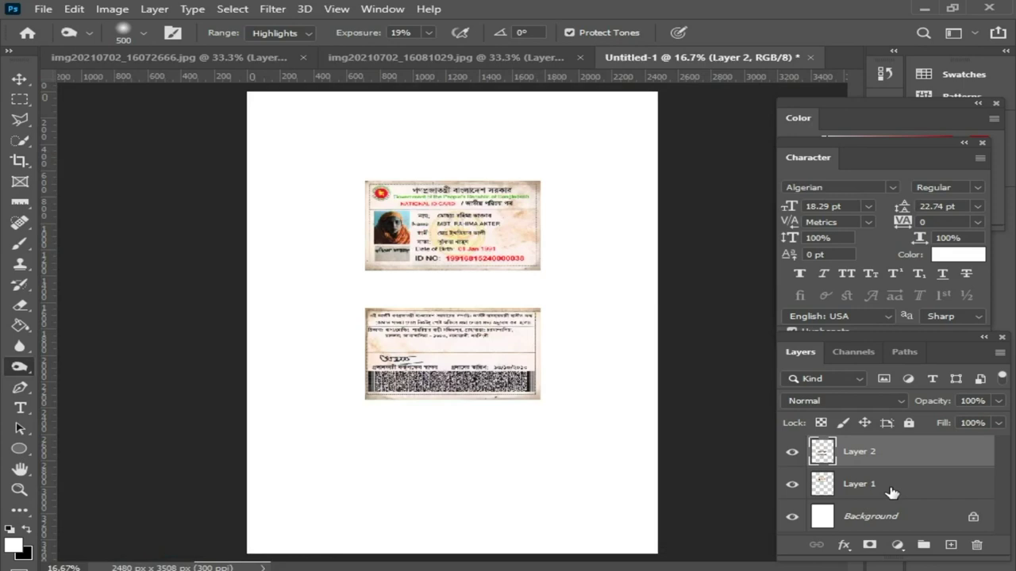
pyautogui.click(20, 80)
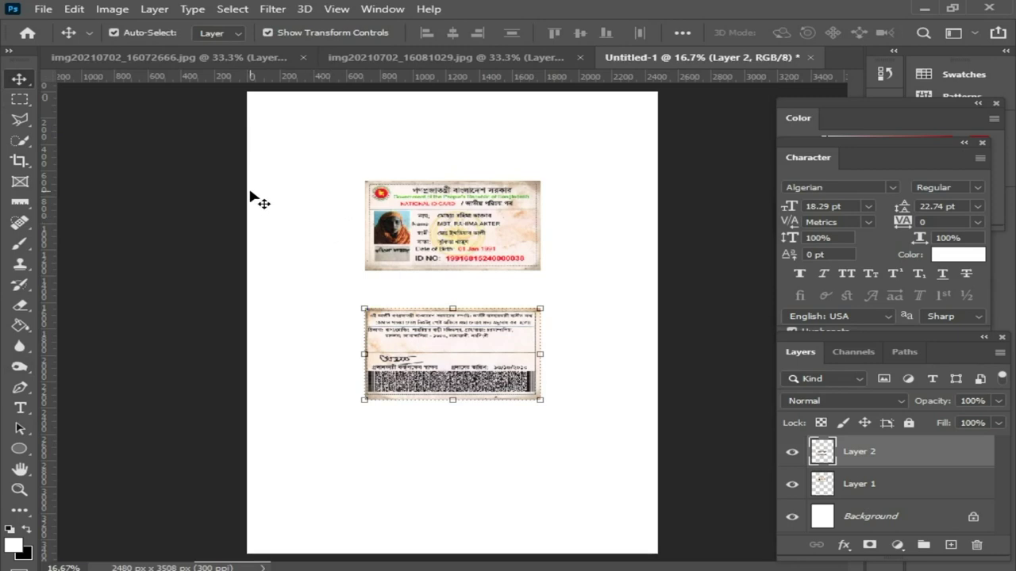
# Step: Open File > Print to bring up Print Settings with the EPSON L130 Series
pyautogui.click(44, 11)
pyautogui.moveTo(71, 254)
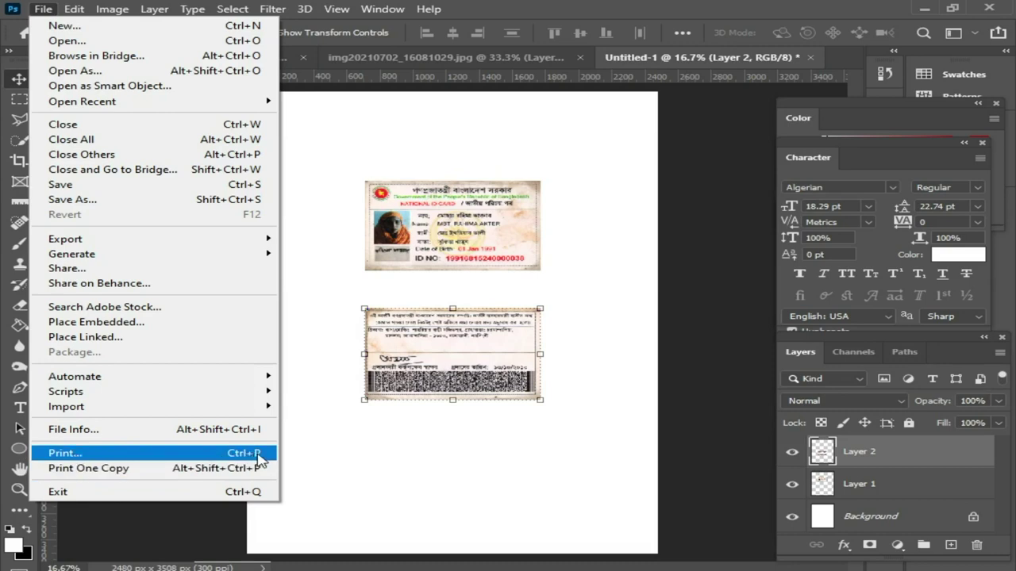
pyautogui.click(190, 461)
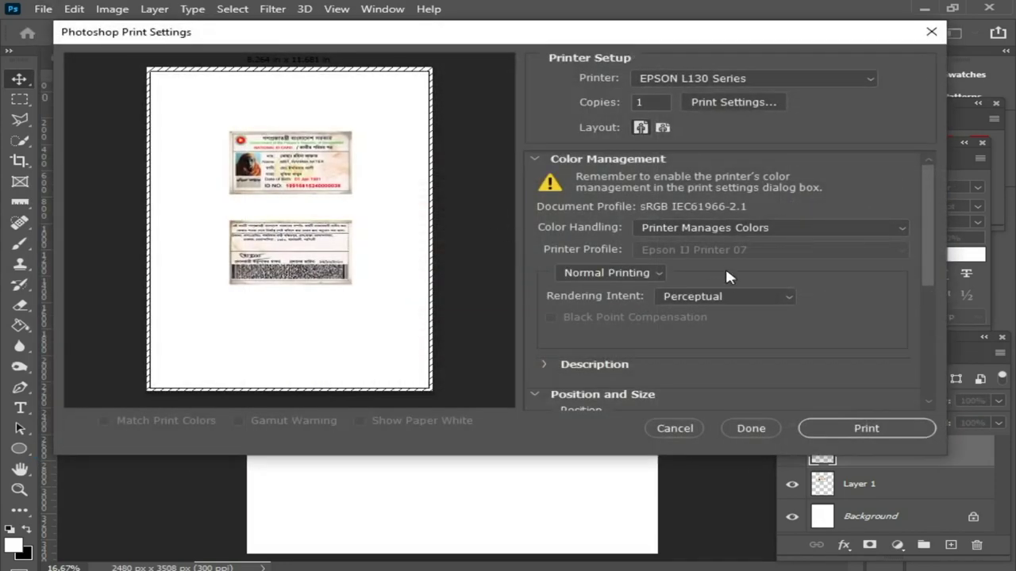
# Step: Enable Scale to Fit Media (97.27%, 308 PPI) and switch the printer to EPSON L380 Series
pyautogui.scroll(-5, 729, 276)
pyautogui.click(551, 266)
pyautogui.click(550, 266)
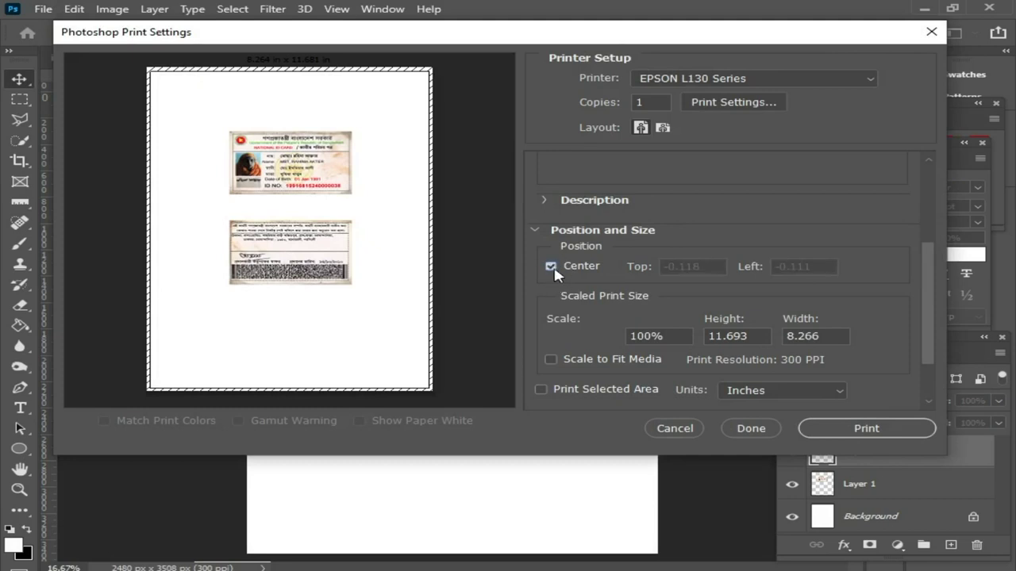
pyautogui.scroll(-1, 555, 278)
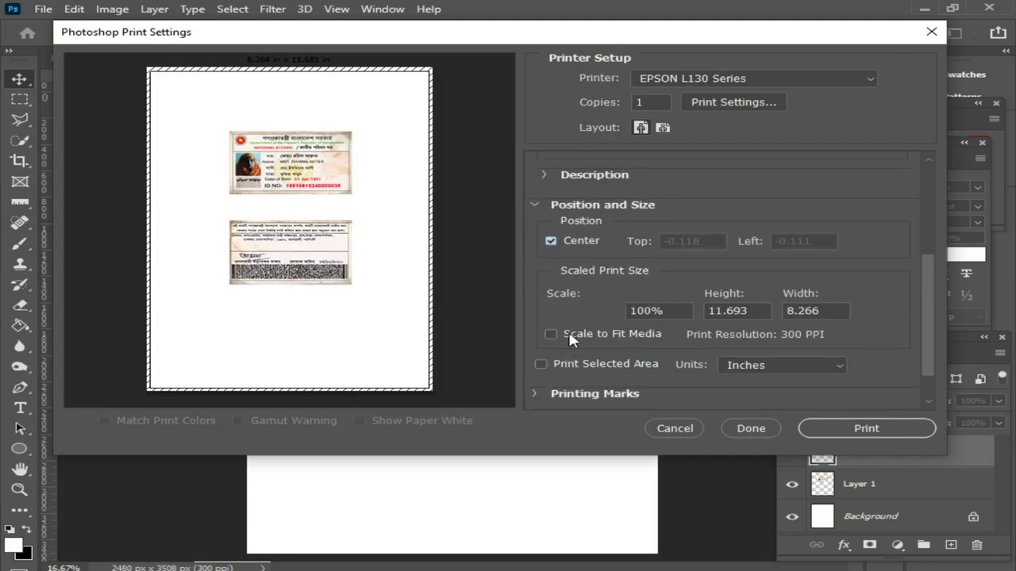
pyautogui.click(551, 331)
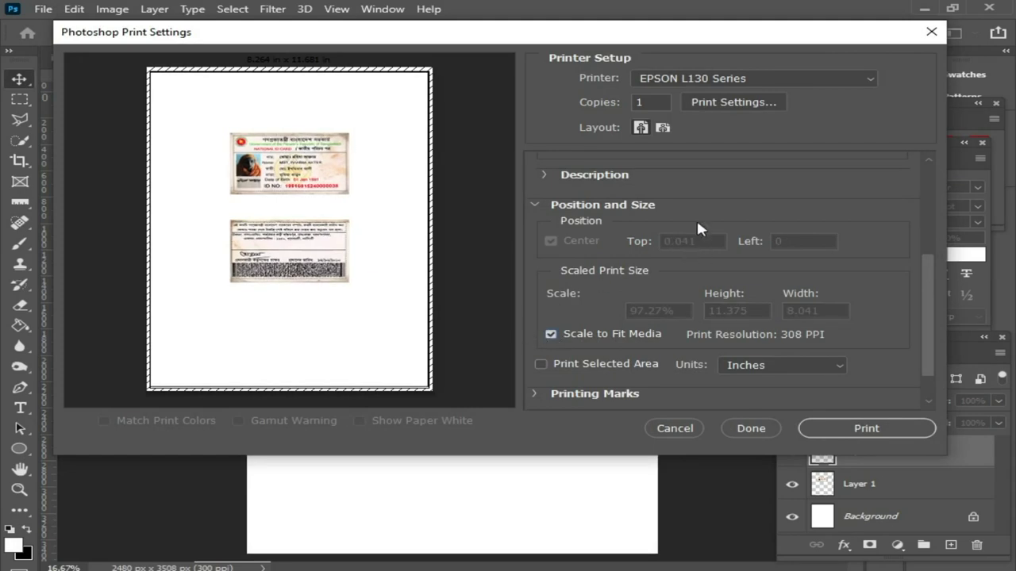
pyautogui.click(760, 80)
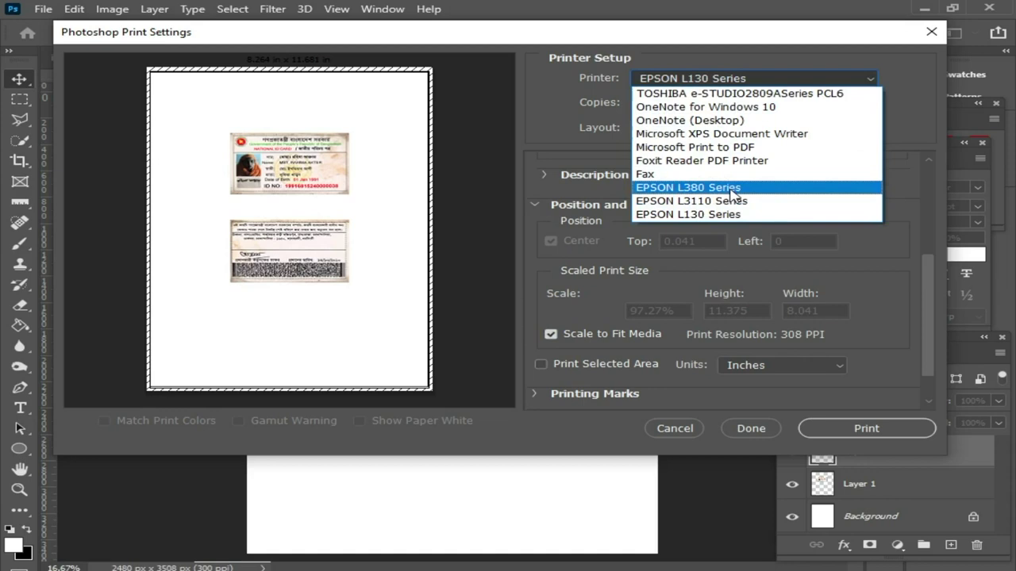
pyautogui.click(732, 190)
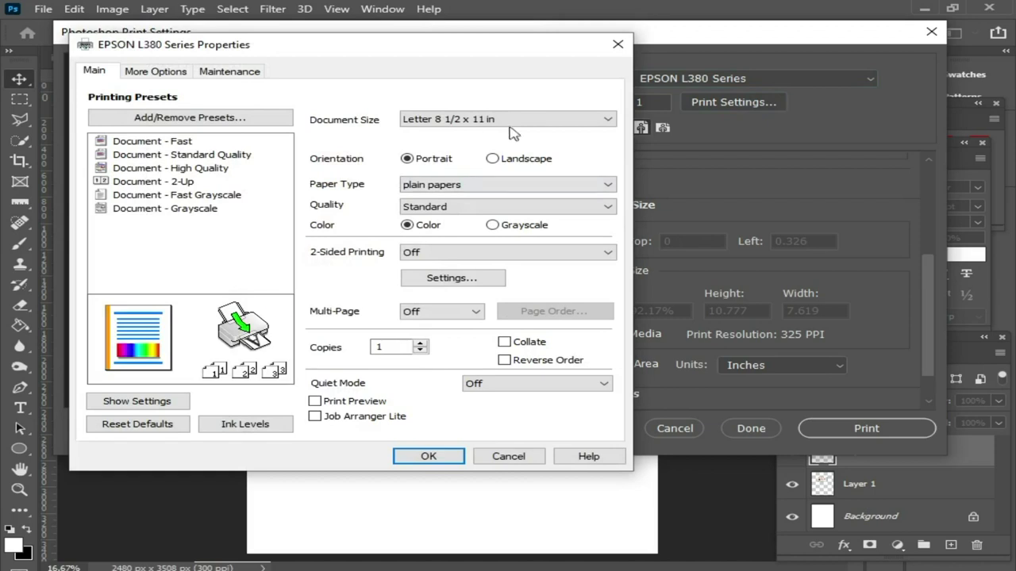
# Step: Set the Epson L380 paper size to A4 210 x 297 mm with plain papers
pyautogui.click(508, 119)
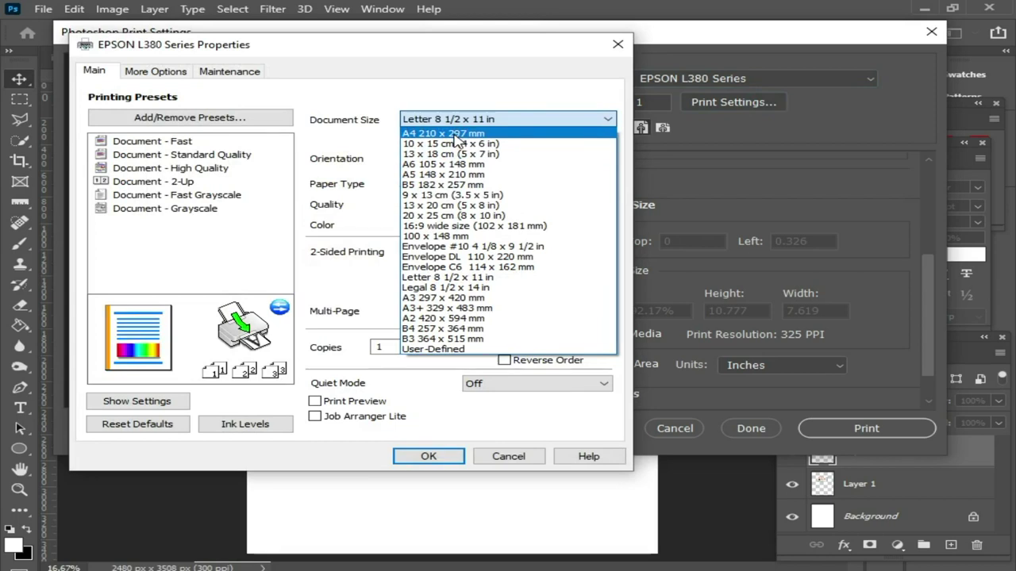
pyautogui.click(456, 133)
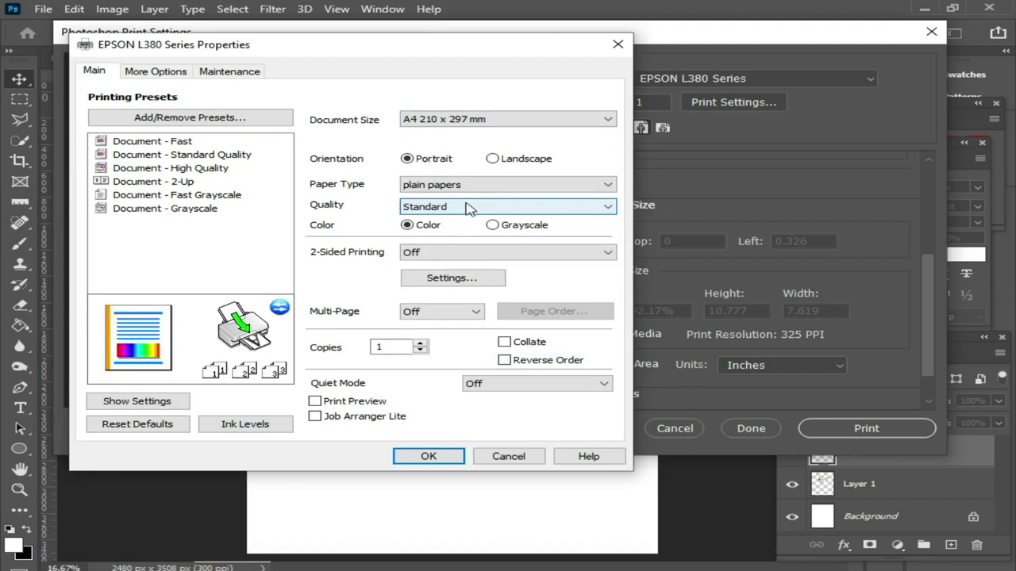
pyautogui.click(470, 186)
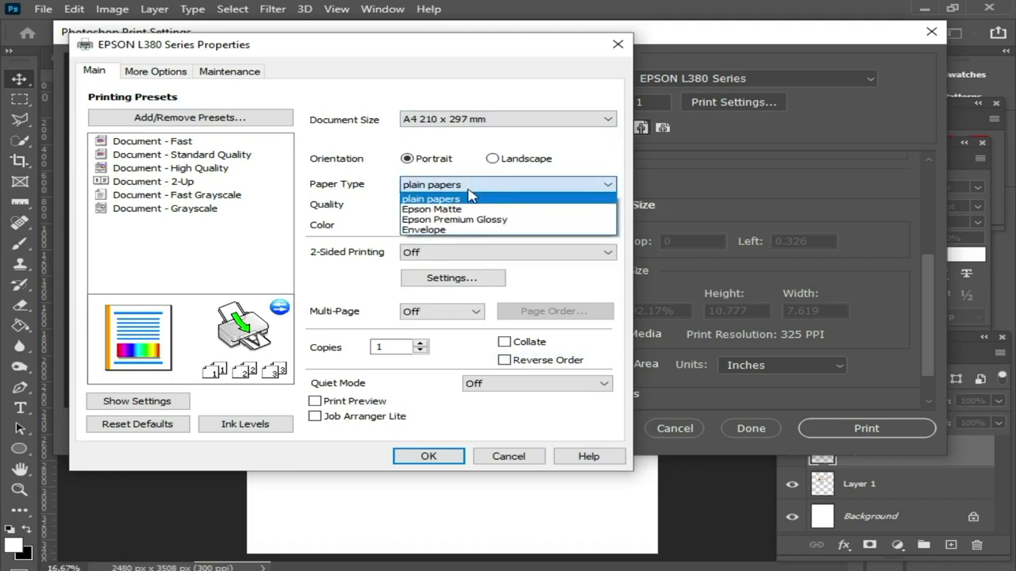
pyautogui.click(476, 184)
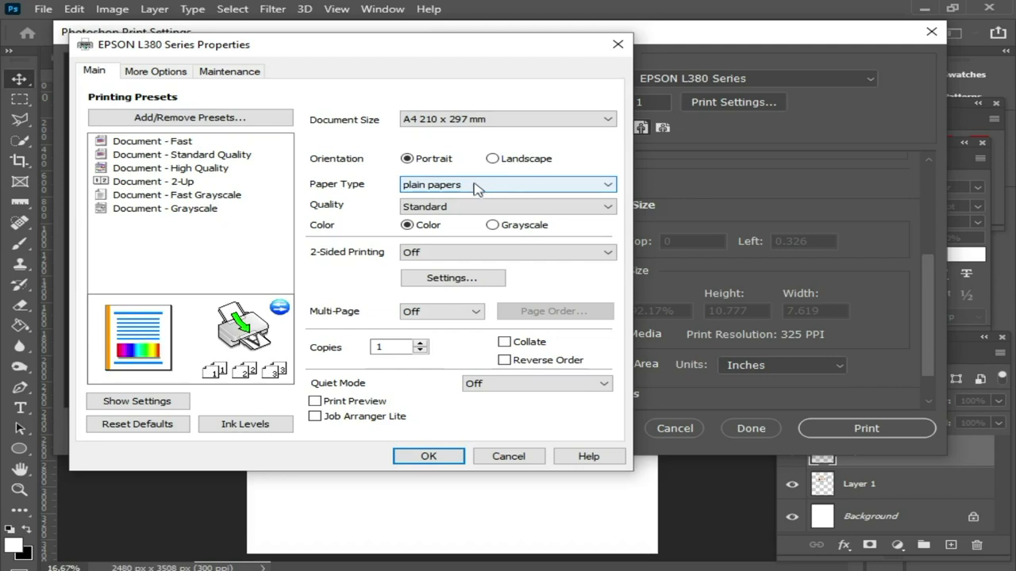
# Step: Review the paper type choices again, keeping plain papers selected
pyautogui.click(474, 189)
pyautogui.click(473, 187)
pyautogui.click(474, 189)
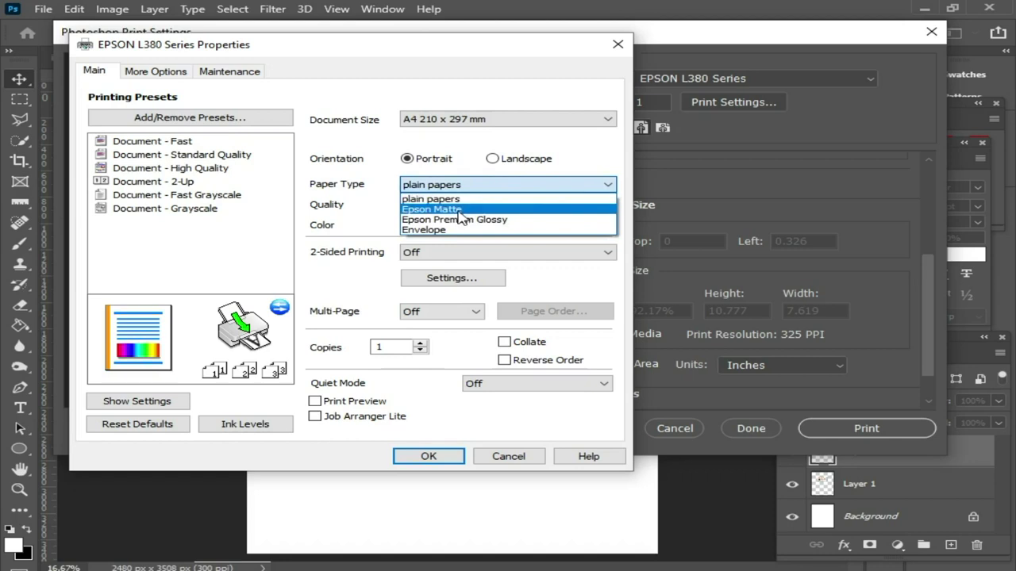
pyautogui.click(387, 216)
pyautogui.click(429, 185)
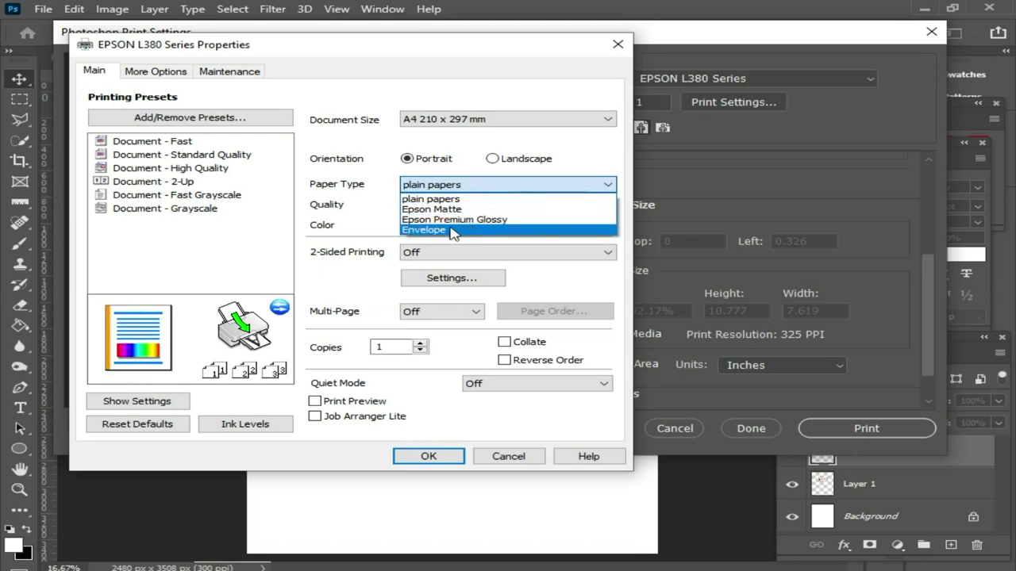
pyautogui.click(385, 205)
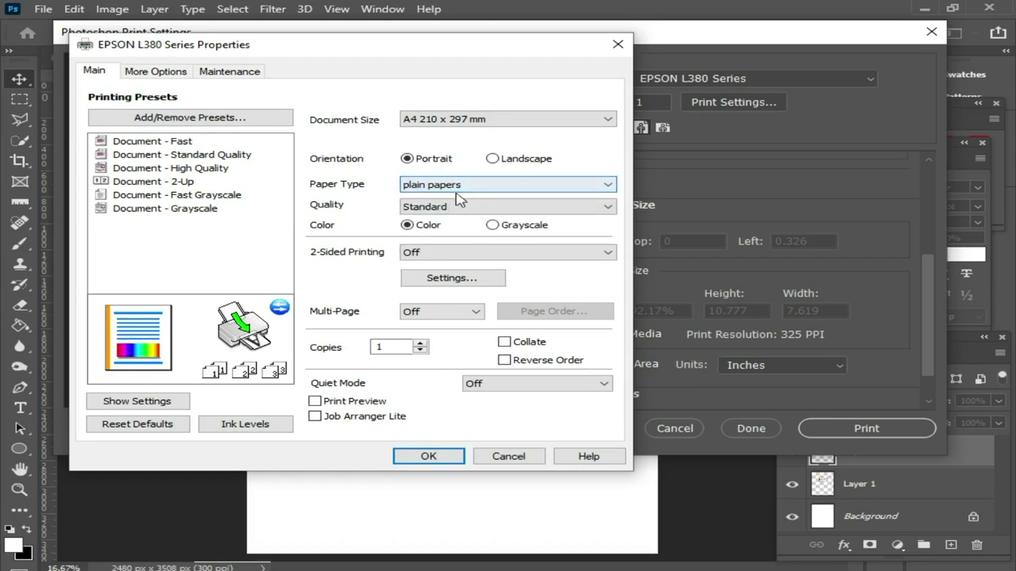
pyautogui.click(505, 209)
# Step: Print in High quality and colour, 1 copy, with Print Preview on, and apply the settings
pyautogui.click(457, 240)
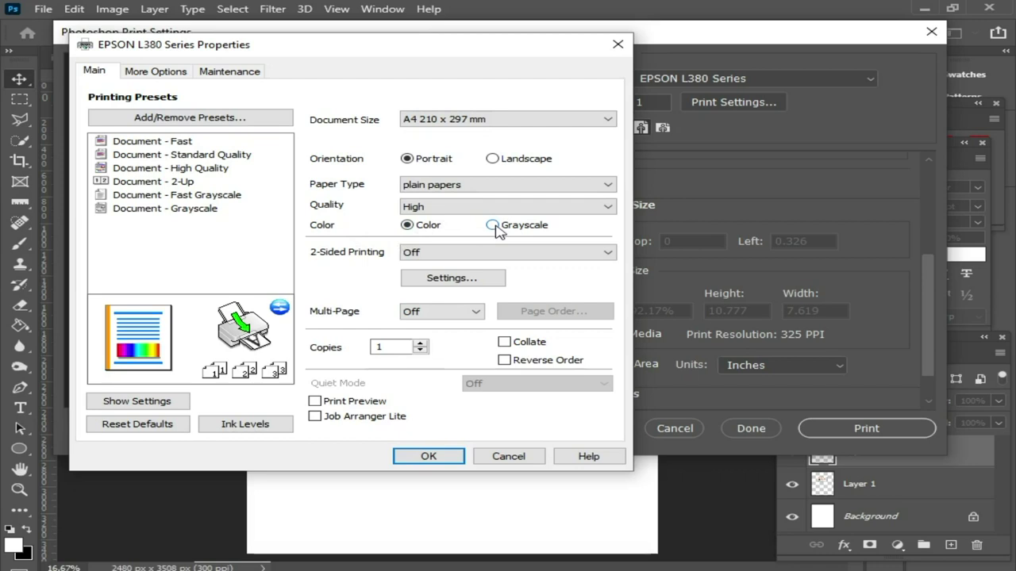
pyautogui.click(493, 225)
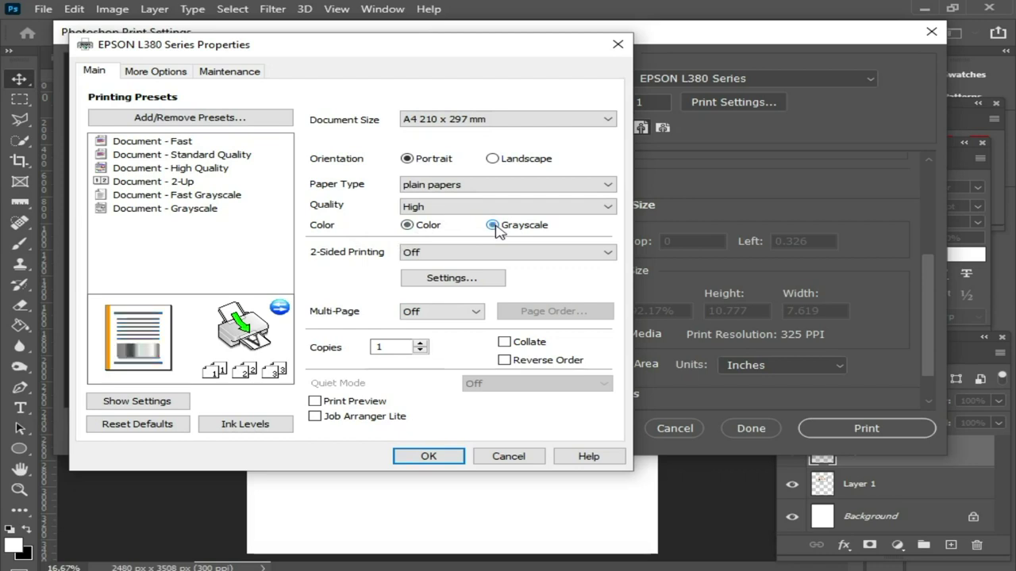
pyautogui.click(406, 226)
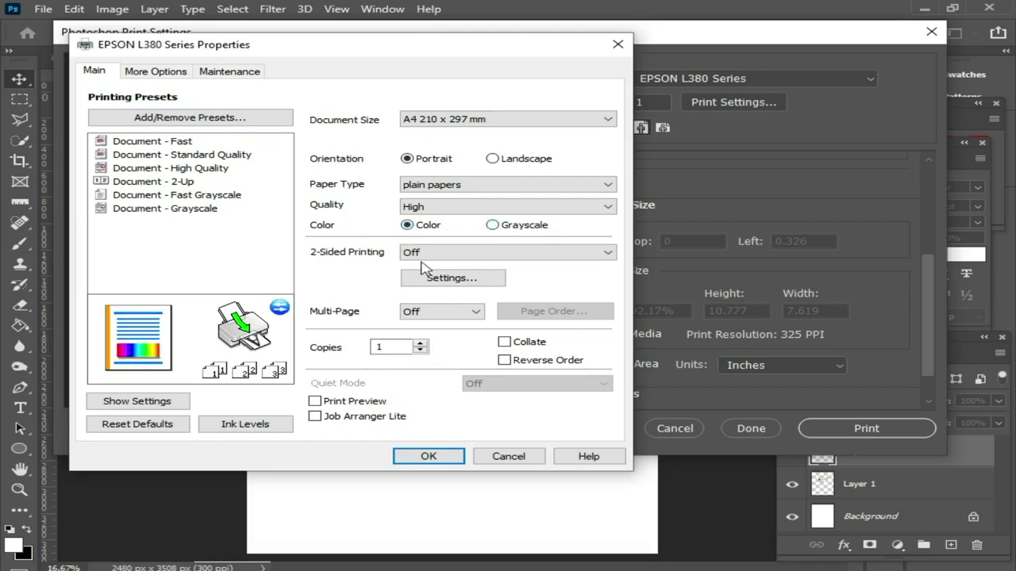
pyautogui.click(422, 342)
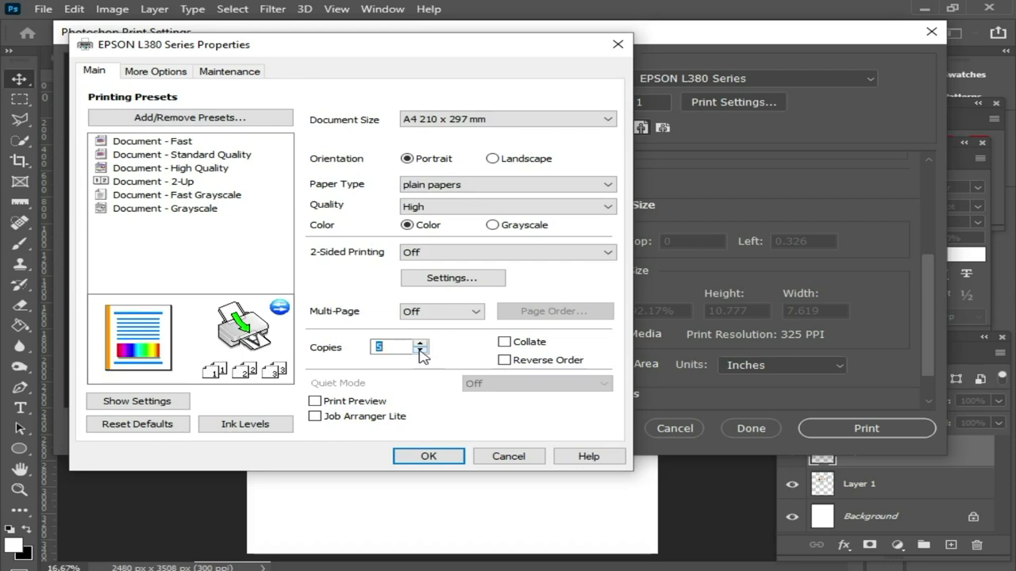
pyautogui.click(420, 351)
pyautogui.click(419, 351)
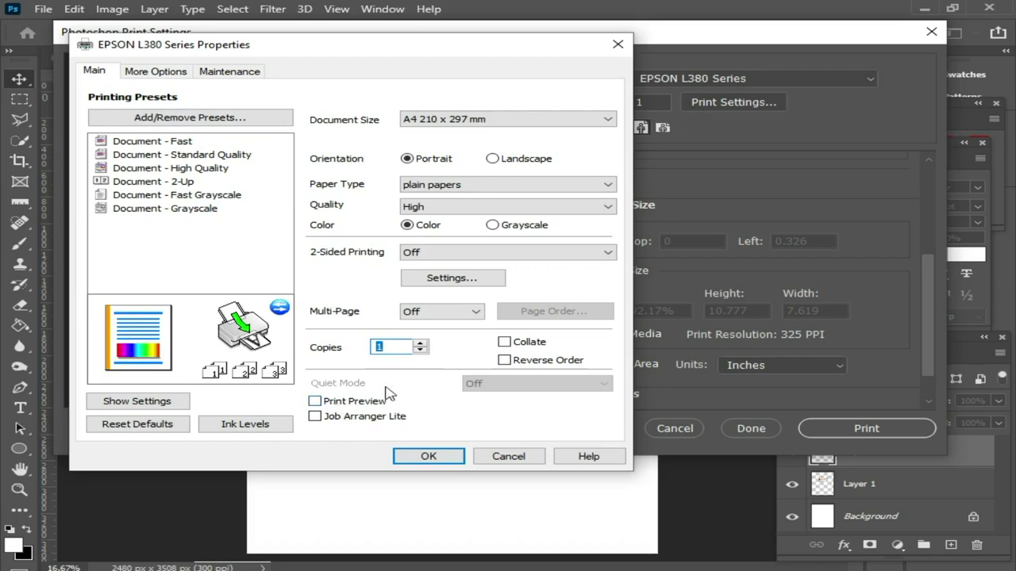
pyautogui.click(315, 402)
pyautogui.click(438, 458)
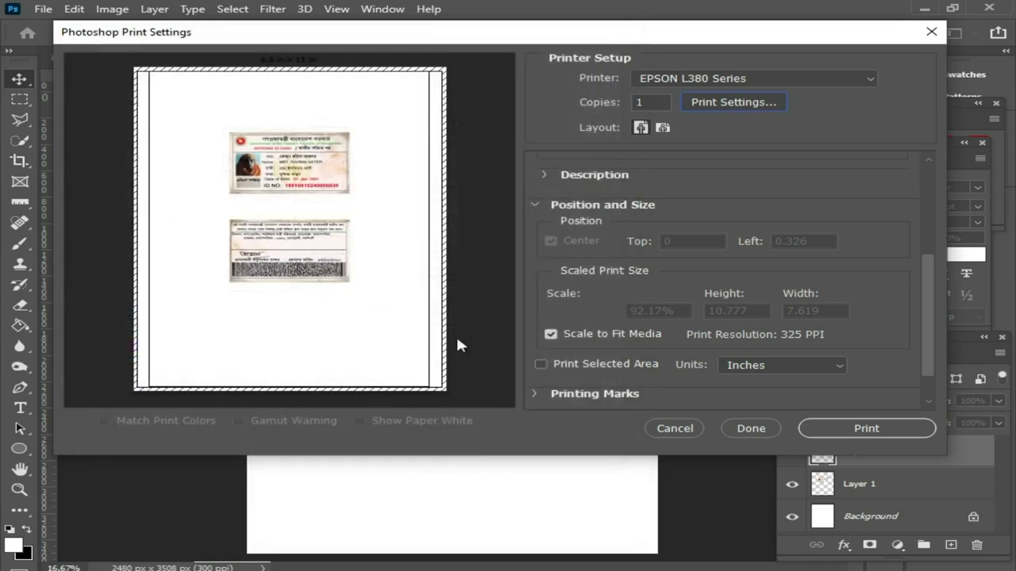
# Step: Check both card sides on the A4 page in Epson Print Preview and send it to the EPSON L380
pyautogui.click(838, 427)
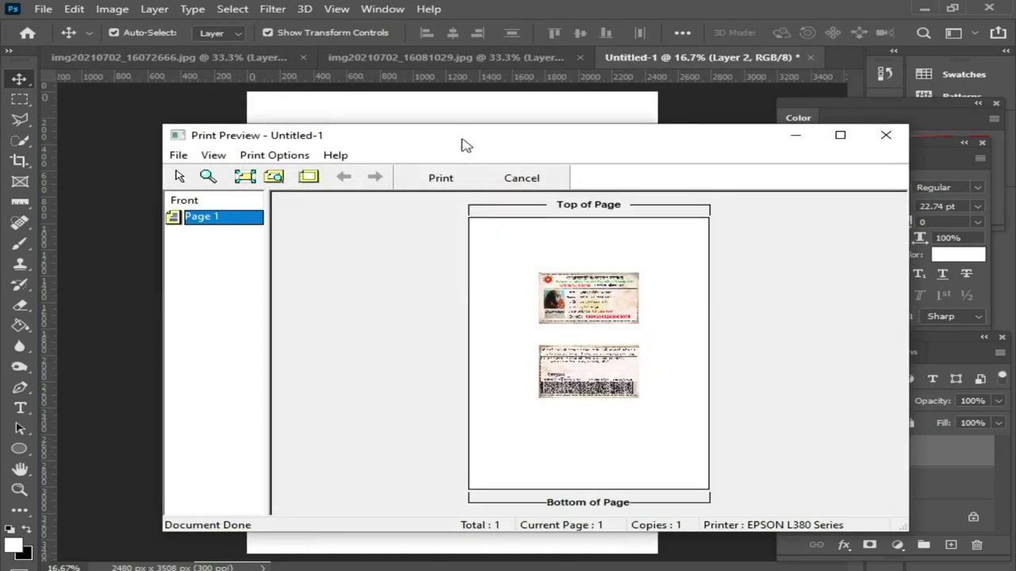
pyautogui.moveTo(465, 145); pyautogui.dragTo(420, 110)
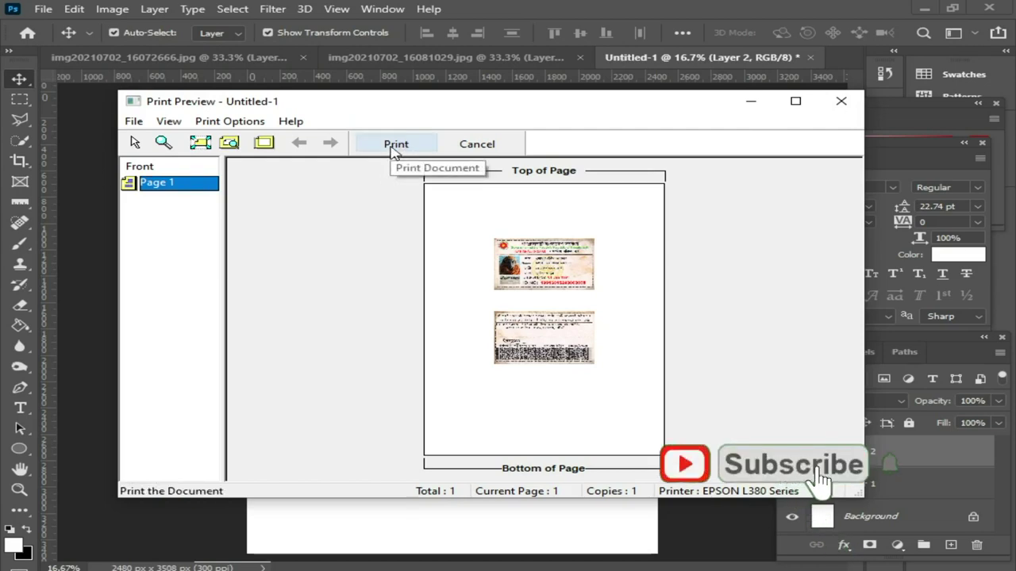
pyautogui.click(477, 144)
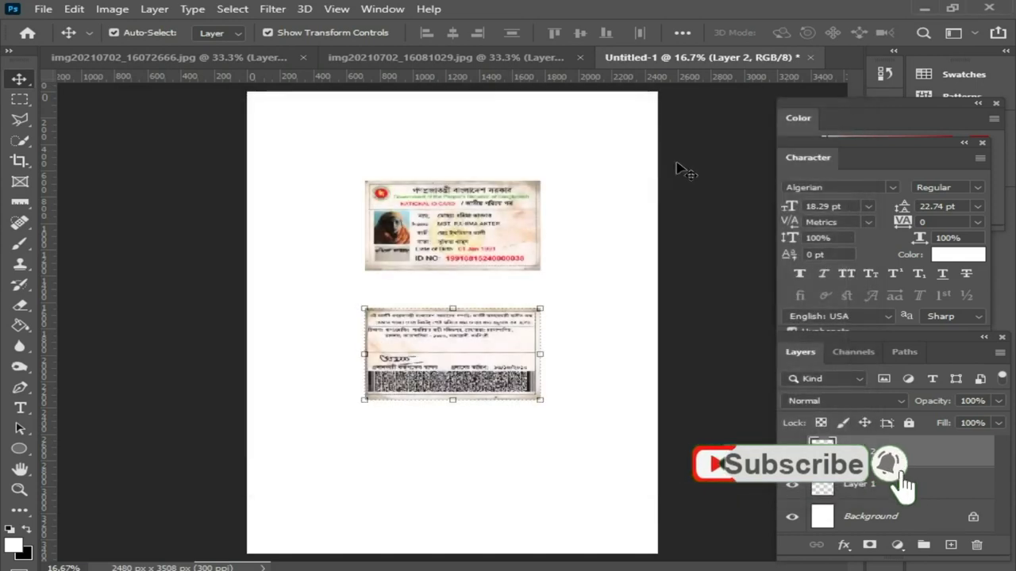